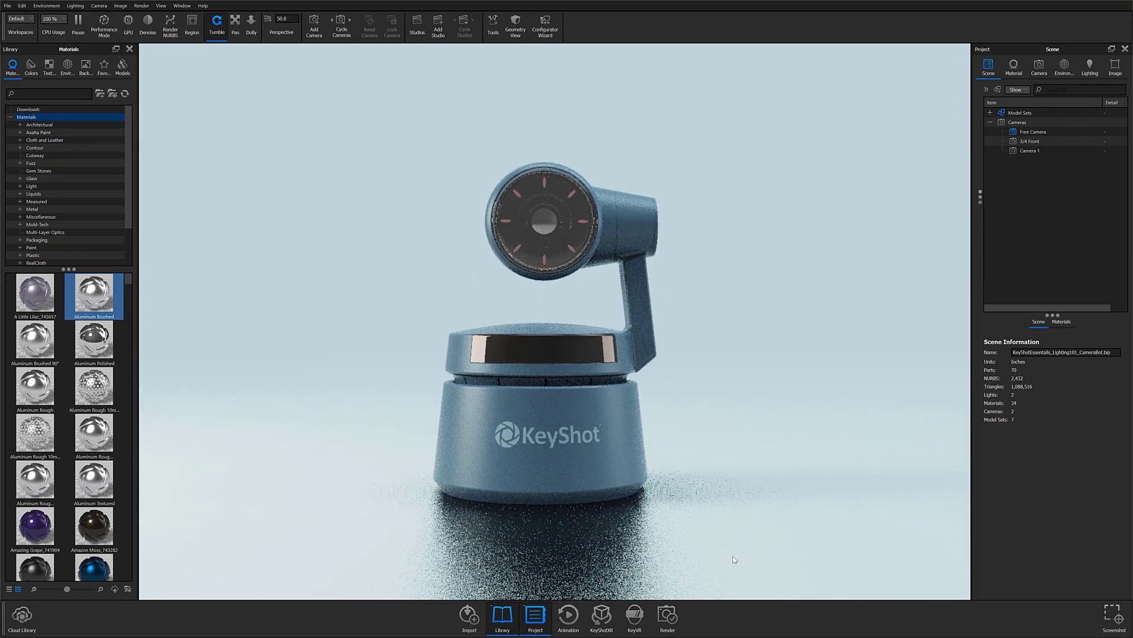
- Review the Environment Lighting, General Lighting and Rendering Technique sections of the Lighting settings
left_click(1085, 72)
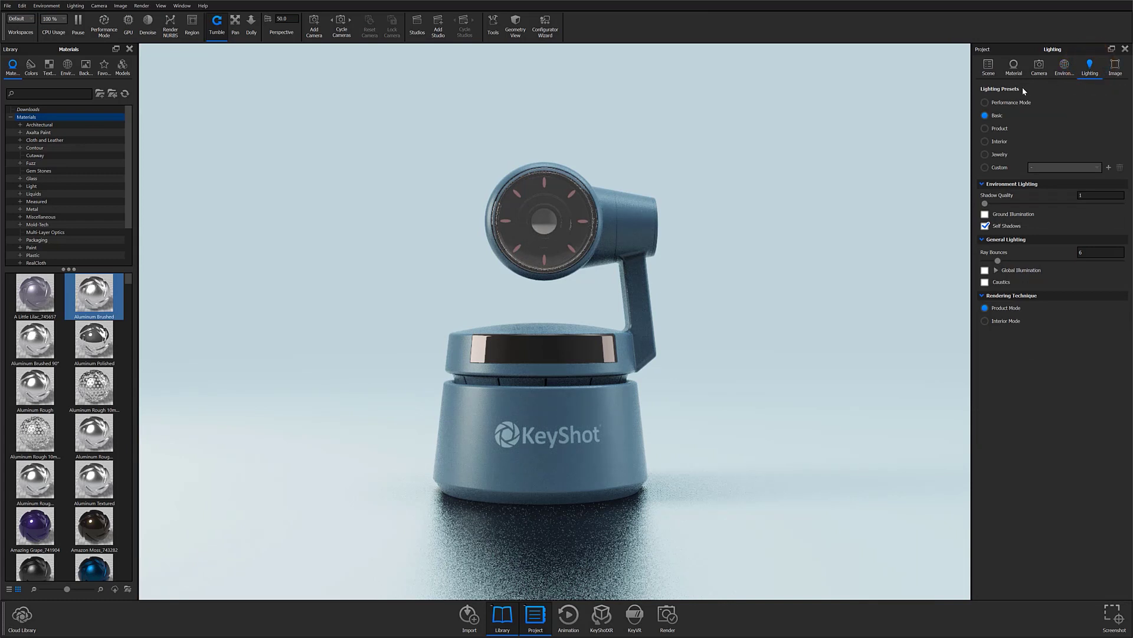
left_click(1043, 184)
left_click(1043, 183)
left_click(1045, 239)
left_click(1045, 236)
left_click(1038, 296)
left_click(1037, 296)
- Apply the Performance Mode lighting preset and orbit around the robot to inspect it
left_click(1015, 104)
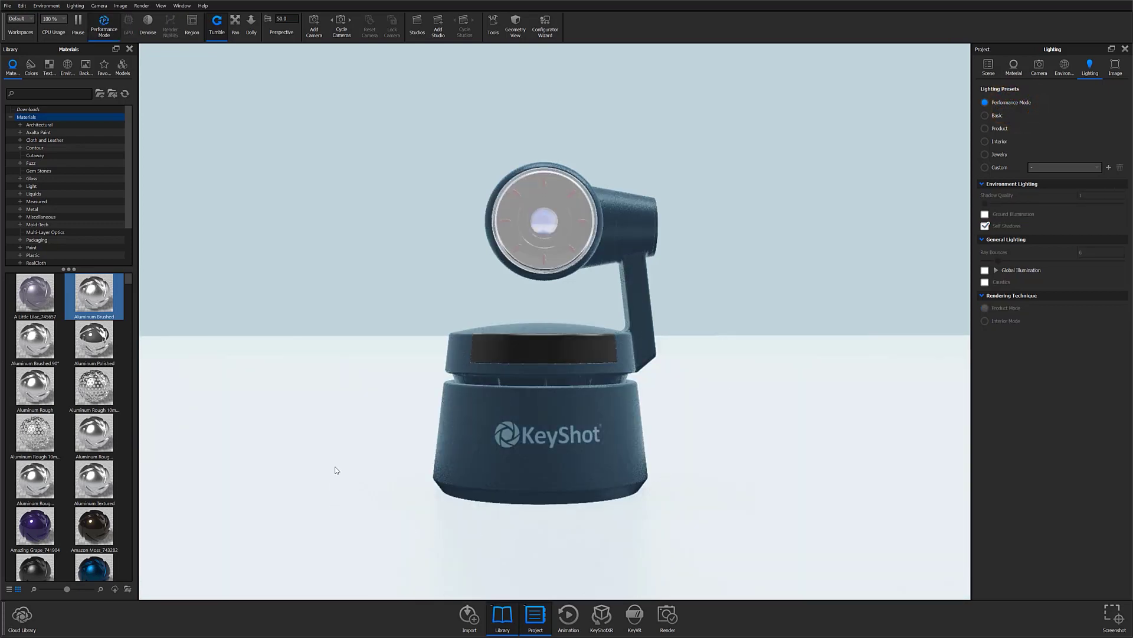
left_click_drag(340, 468, 337, 463)
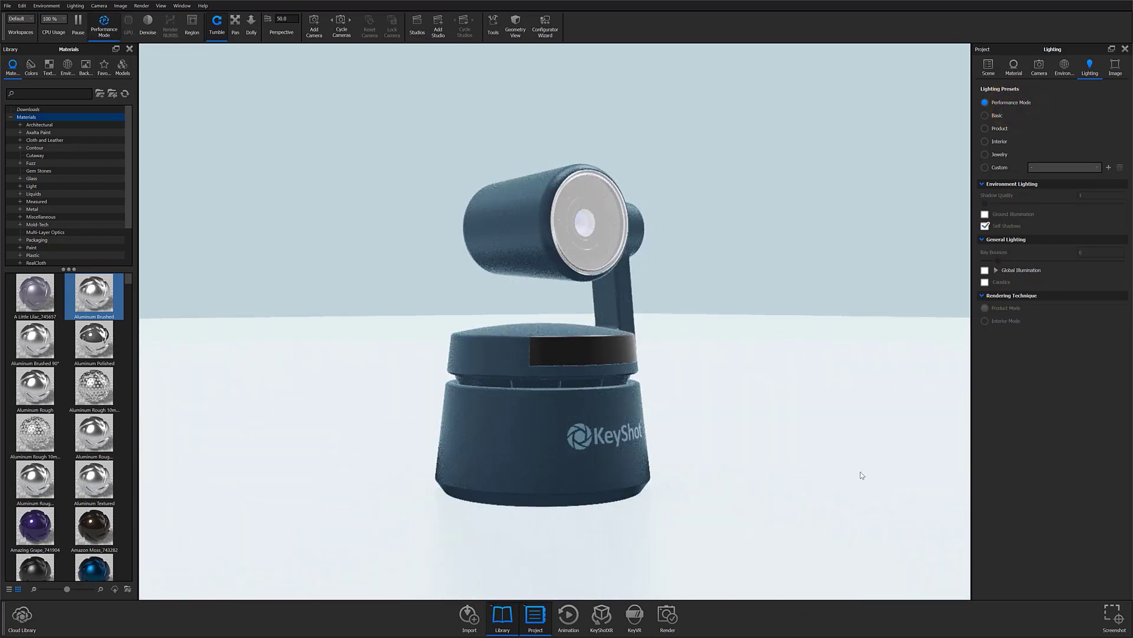
left_click_drag(861, 474, 625, 361)
left_click_drag(578, 534, 622, 442)
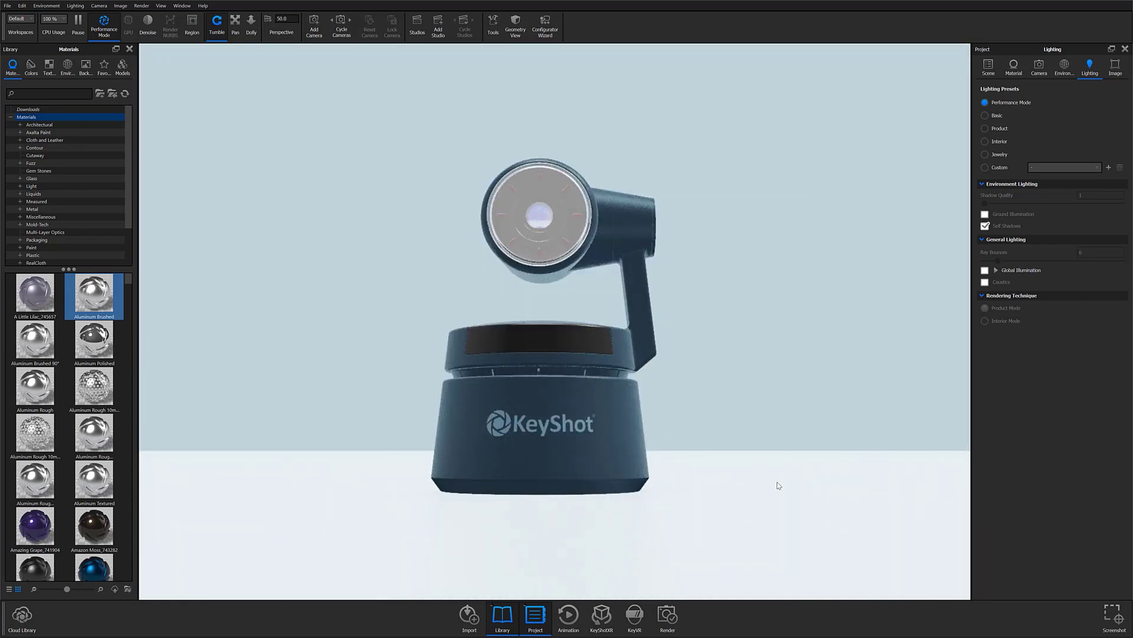
left_click_drag(566, 478, 605, 495)
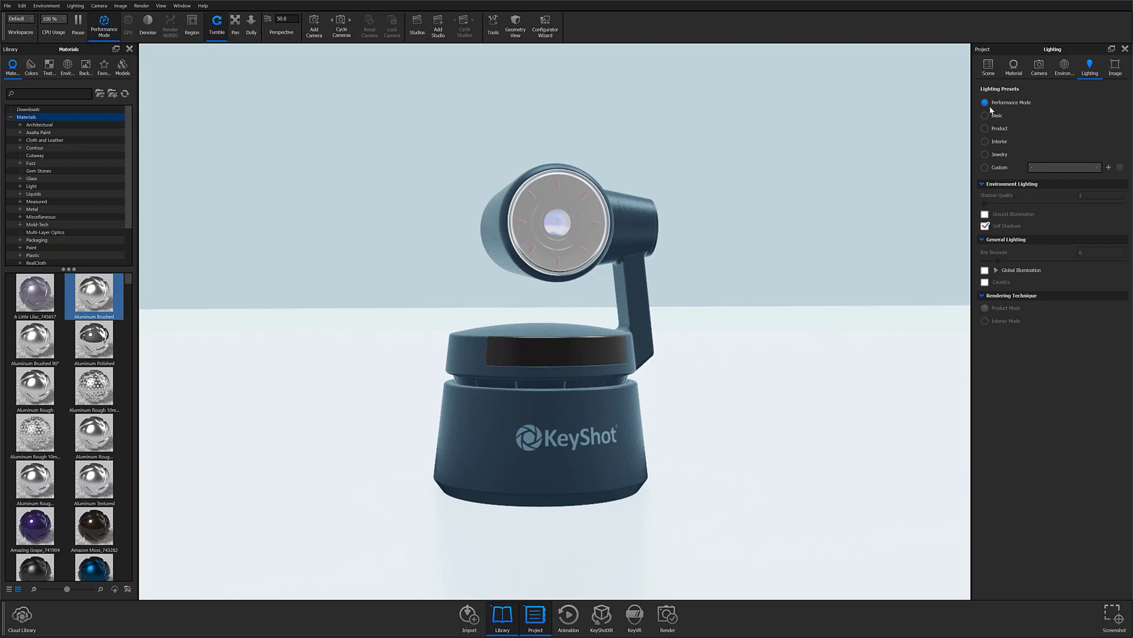
- Apply the Basic lighting preset and set Ray Bounces to 5
left_click(1001, 119)
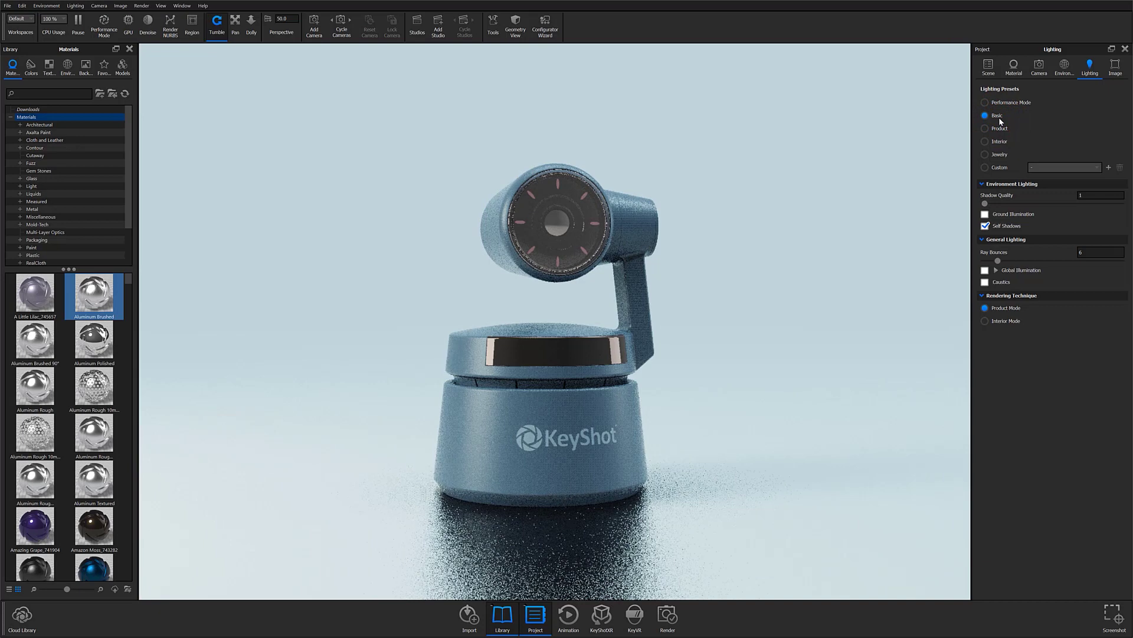
left_click(679, 392)
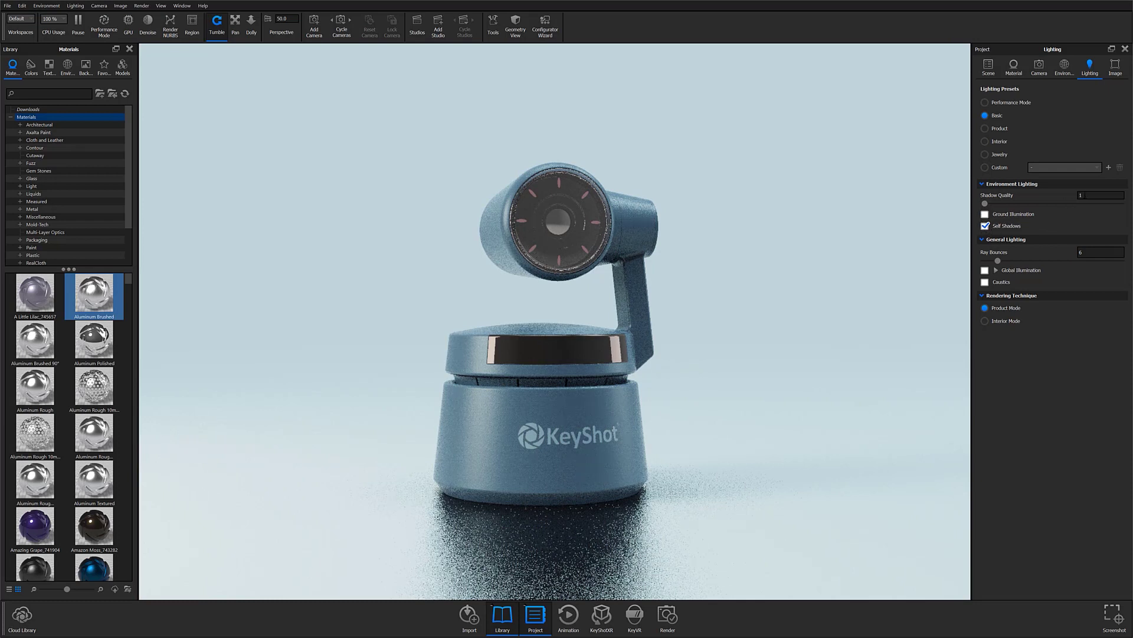
left_click(1086, 195)
left_click(1090, 252)
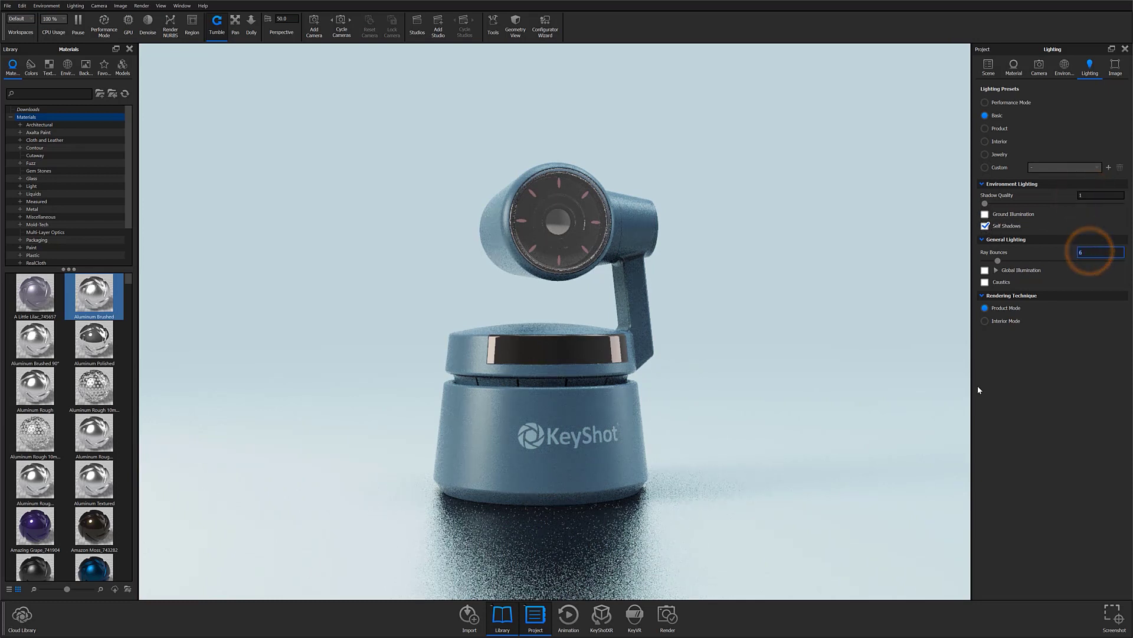
type("5")
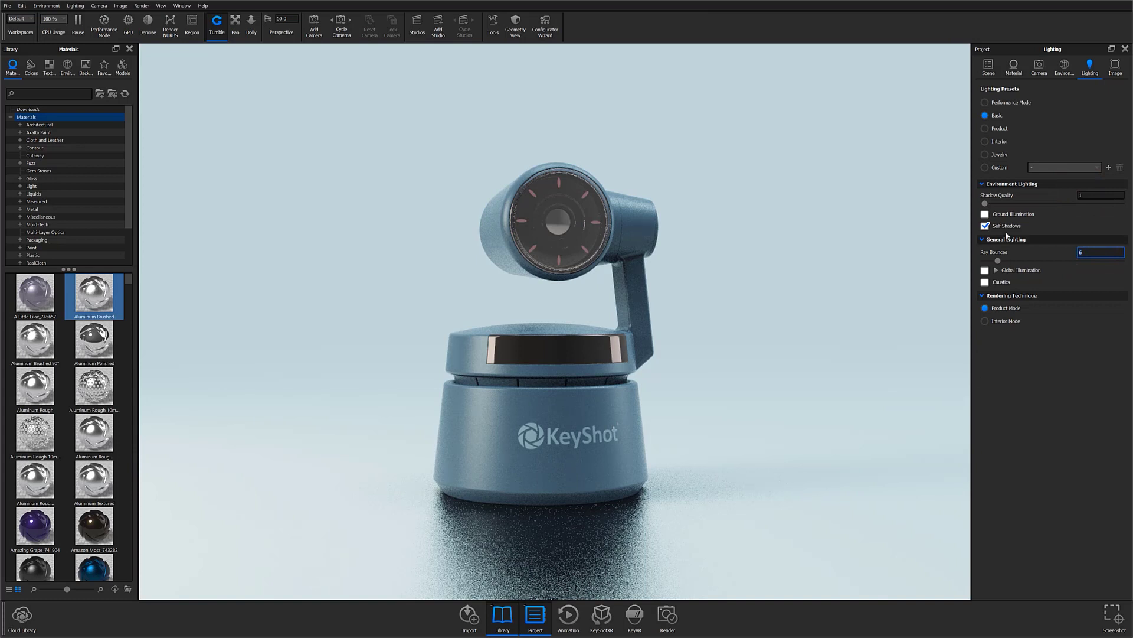
- Switch to the Jewelry preset and check its Shadow Quality and Ray Bounces values
left_click(999, 156)
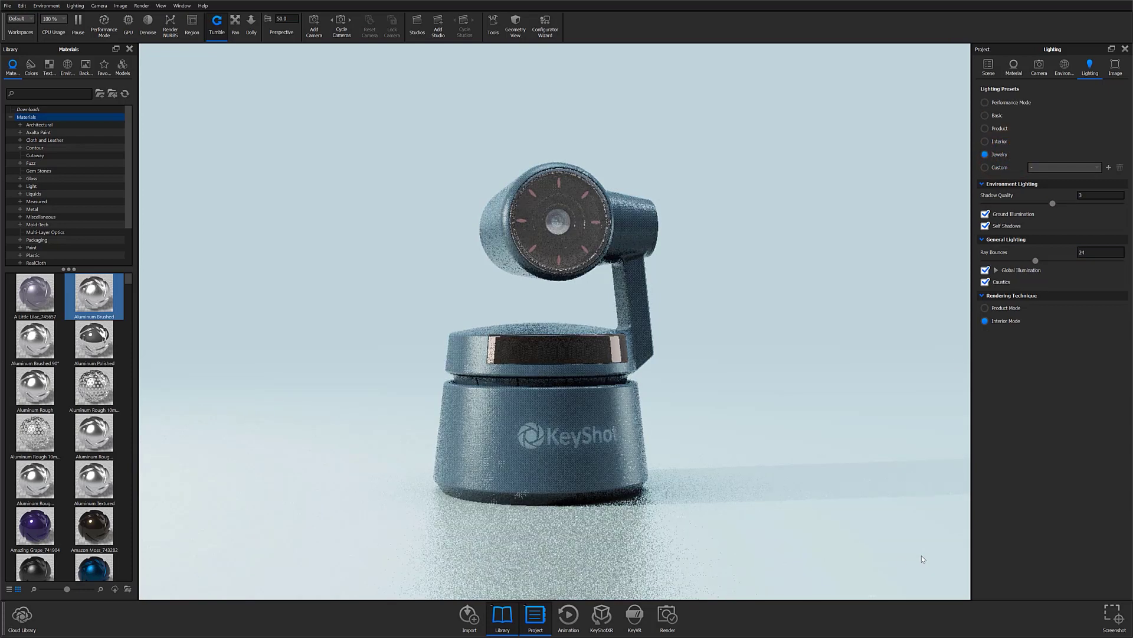
left_click_drag(670, 536, 677, 534)
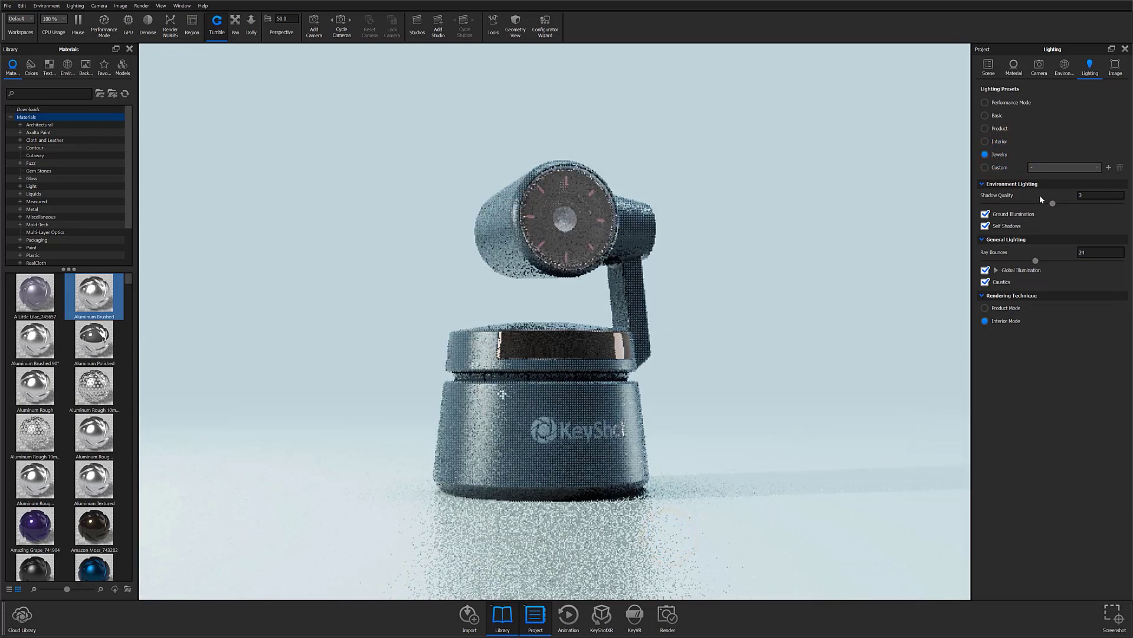
left_click(1087, 193)
left_click(1091, 252)
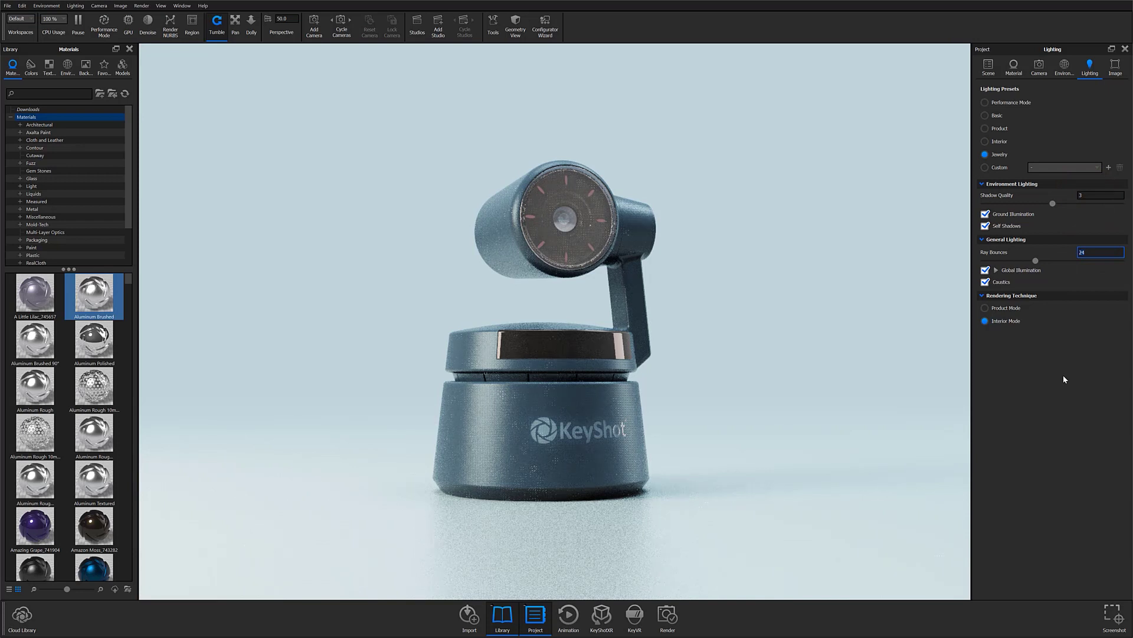
- Try the Interior preset, return to Jewelry, and turn the camera head toward the viewer
left_click(998, 141)
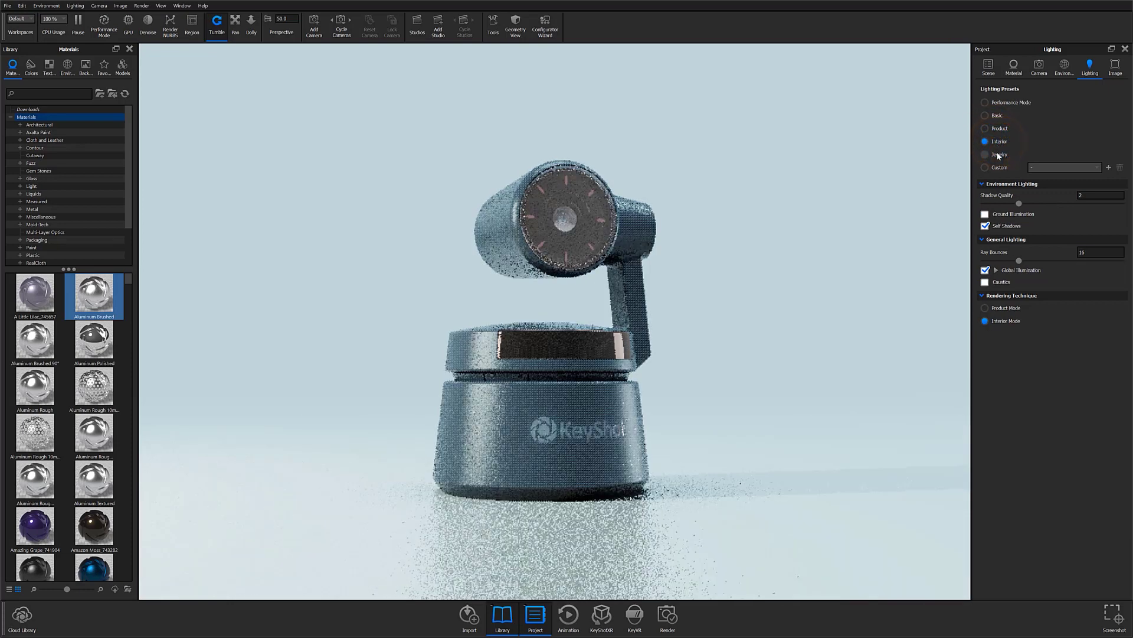
left_click(998, 154)
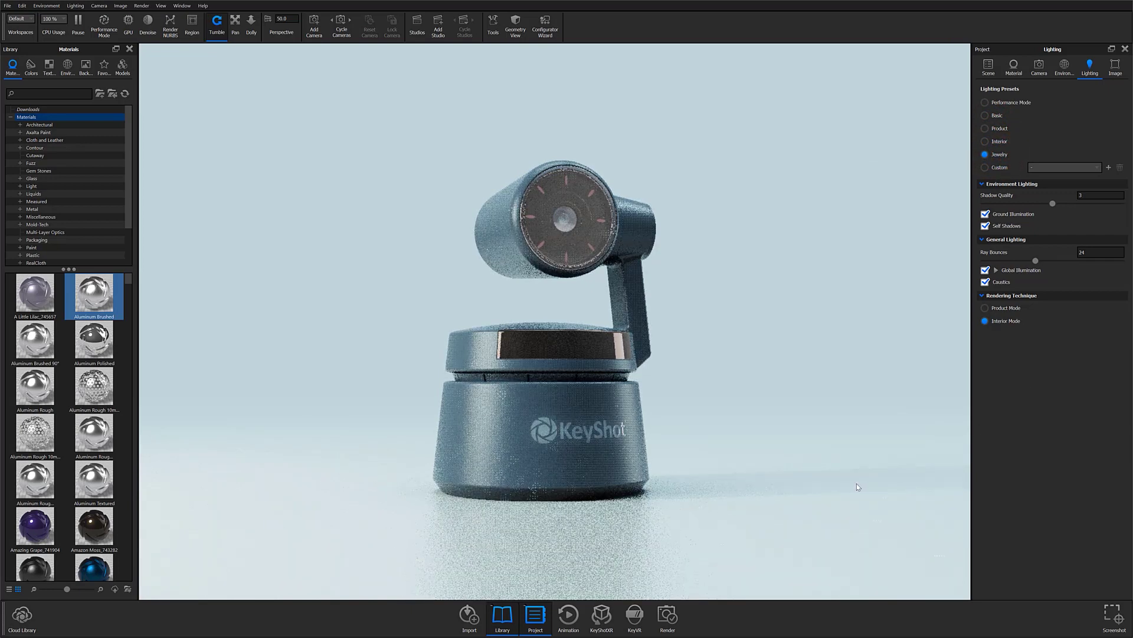
left_click_drag(834, 484, 732, 482)
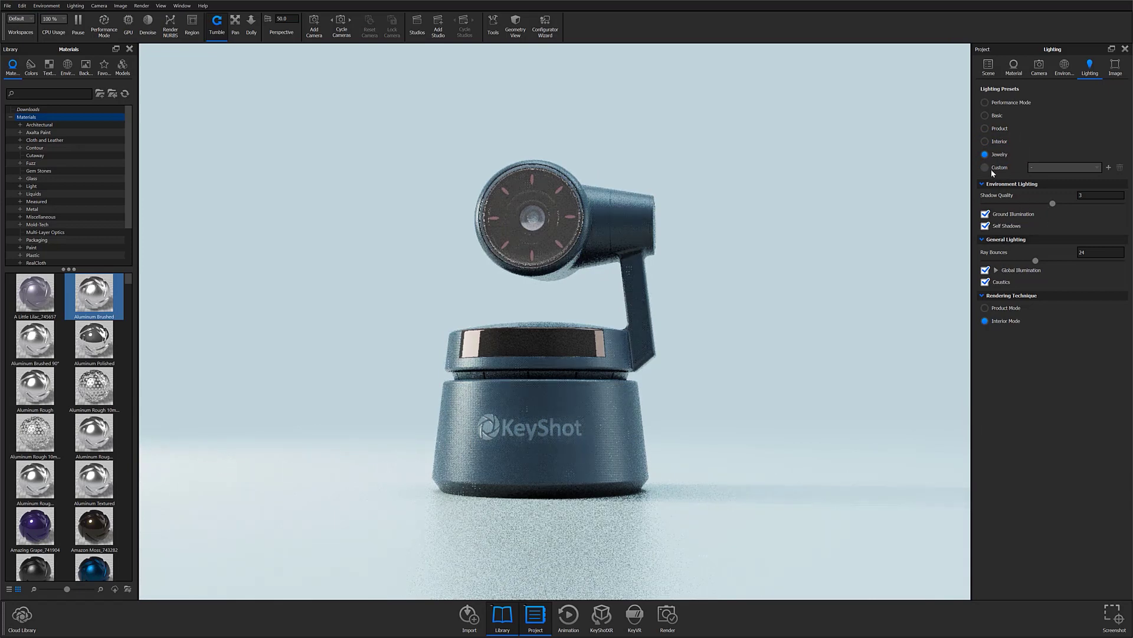
- Lower Shadow Quality to 2.268, disable Self Shadows and Ground Illumination, and cancel Add Profile
left_click_drag(1053, 204, 1027, 203)
left_click(986, 225)
left_click(984, 214)
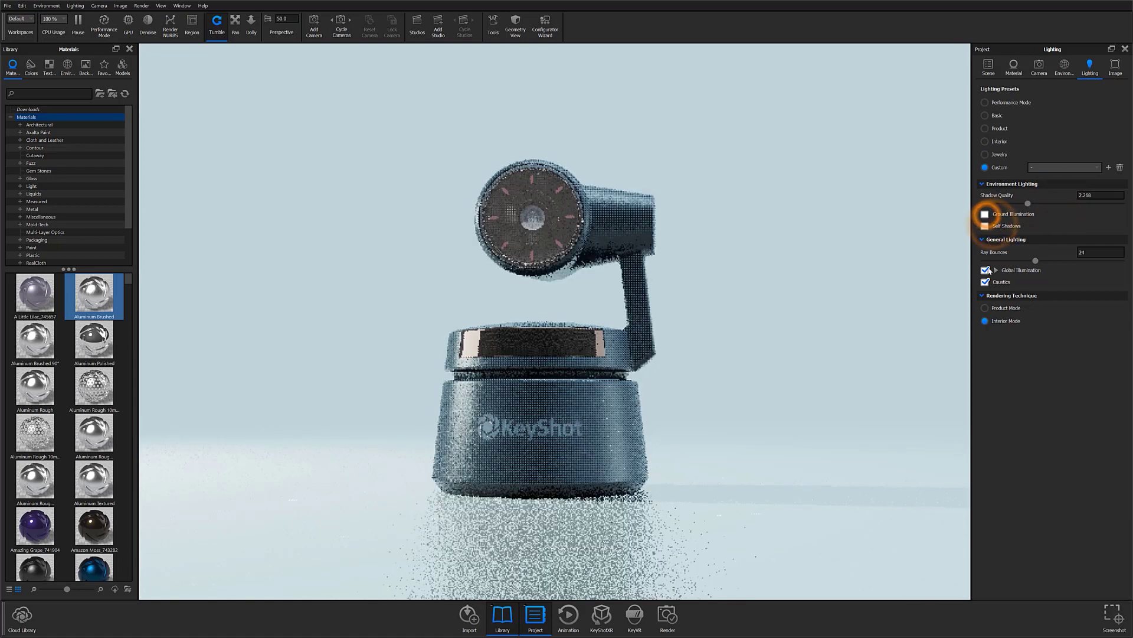
left_click(1108, 167)
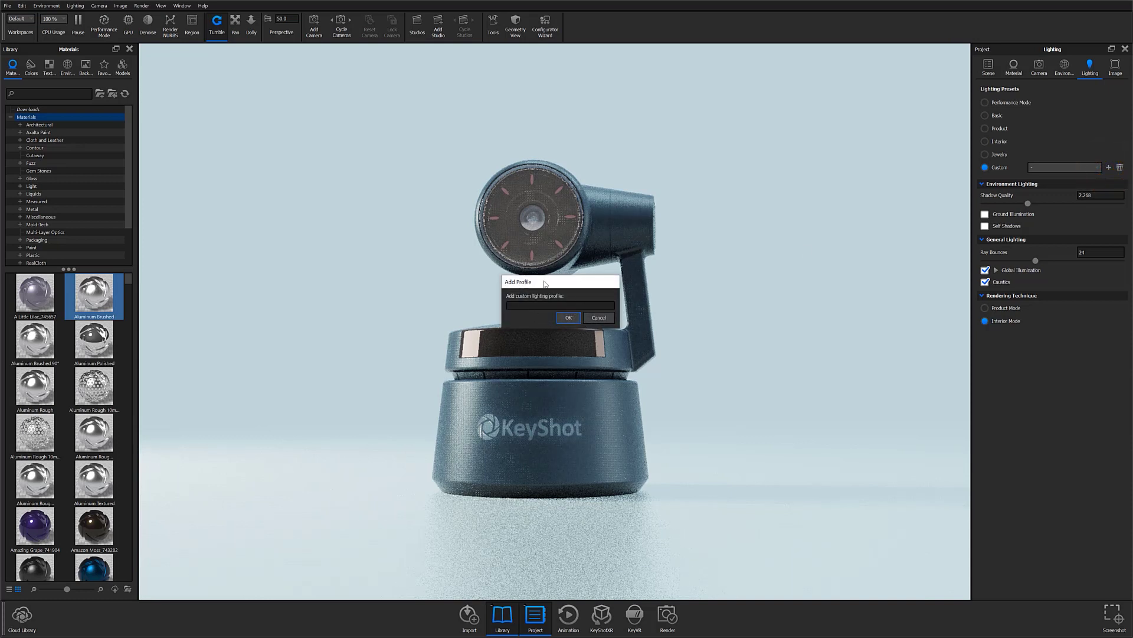
left_click(598, 320)
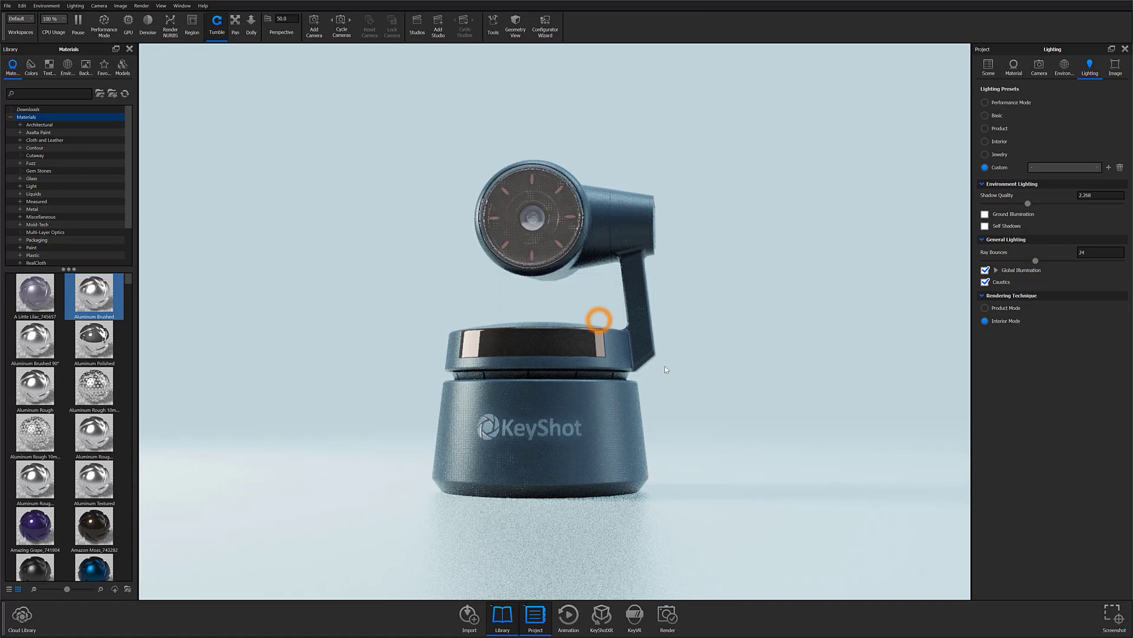
- Set Shadow Quality to 2.252 and re-enable Ground Illumination and Self Shadows
left_click(990, 185)
left_click(991, 185)
left_click(1028, 203)
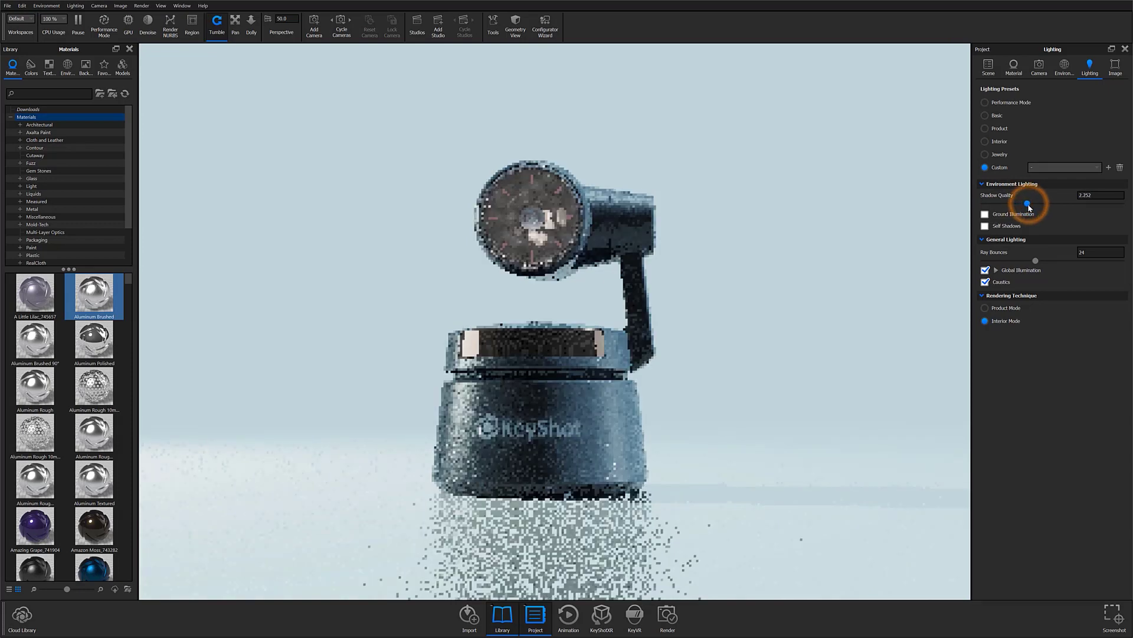
left_click(986, 215)
left_click(985, 226)
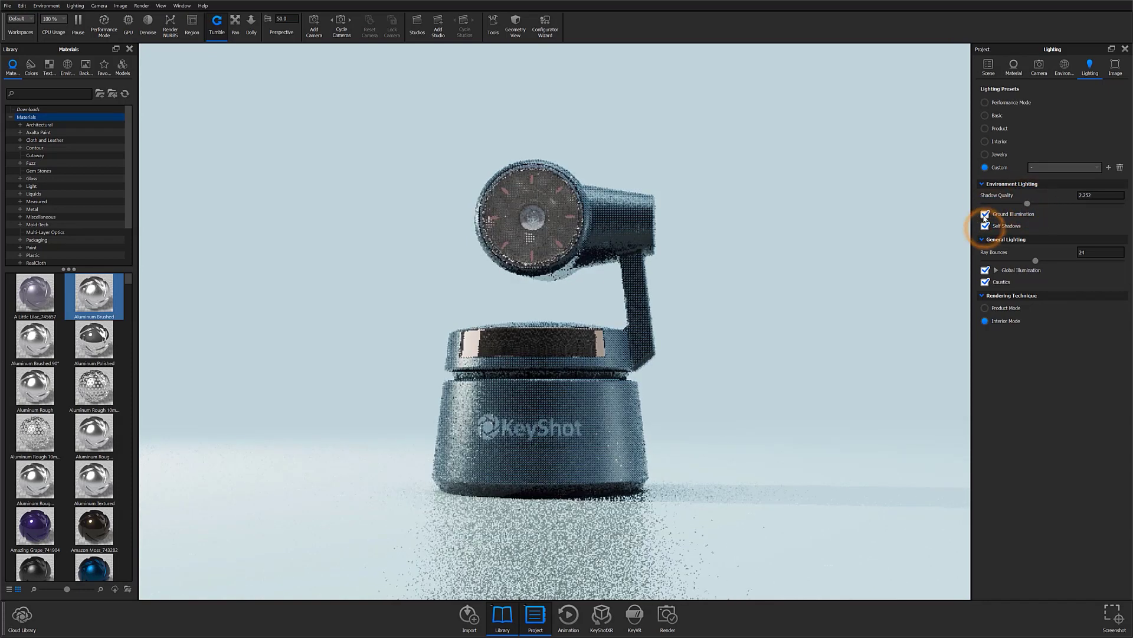
left_click(1090, 195)
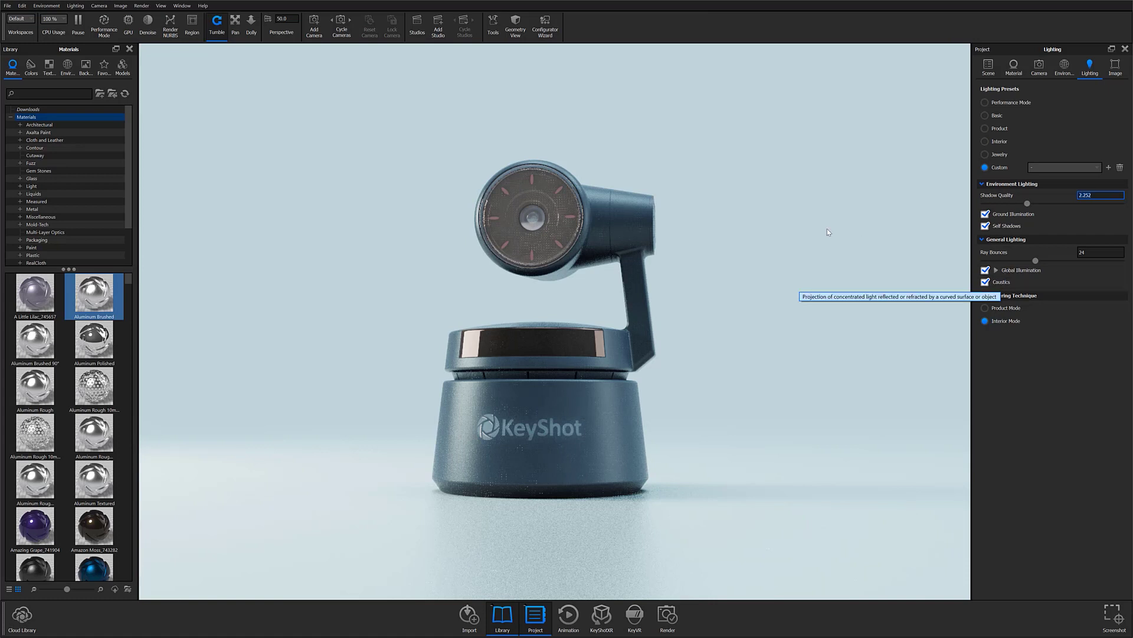
- Raise Ray Bounces to 26 in the General Lighting settings
left_click(996, 242)
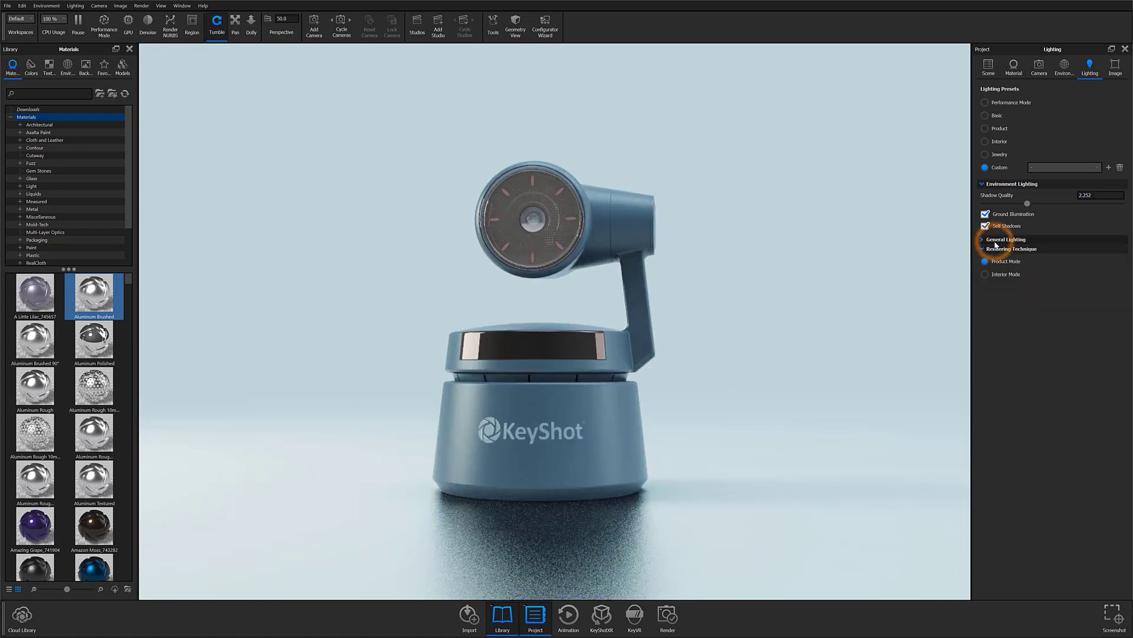
left_click(994, 242)
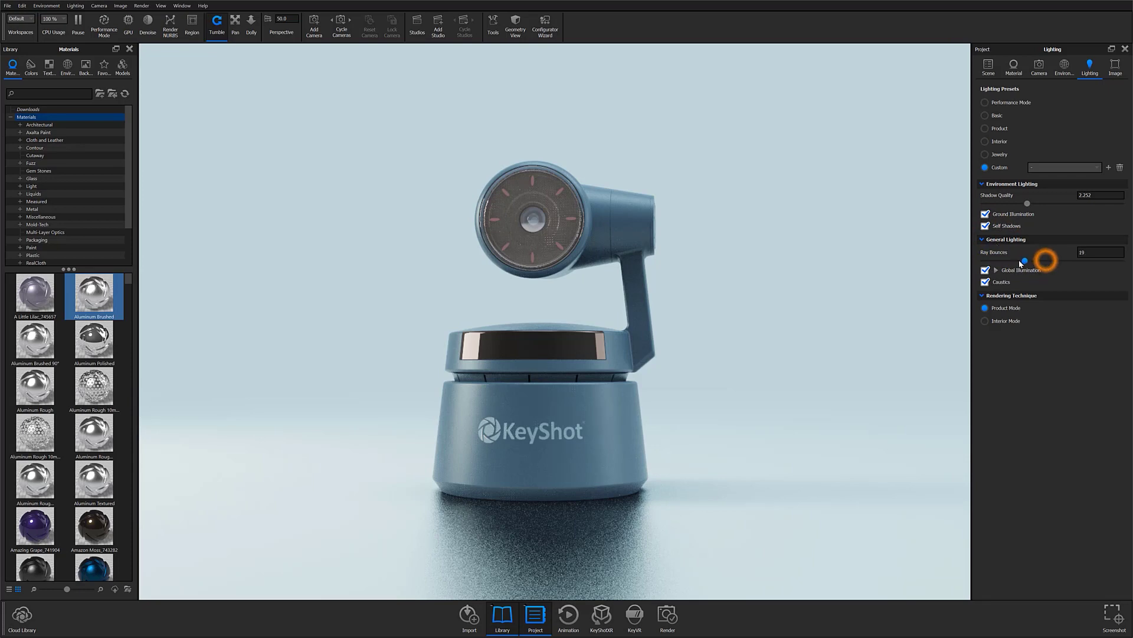
left_click_drag(1020, 263, 1042, 264)
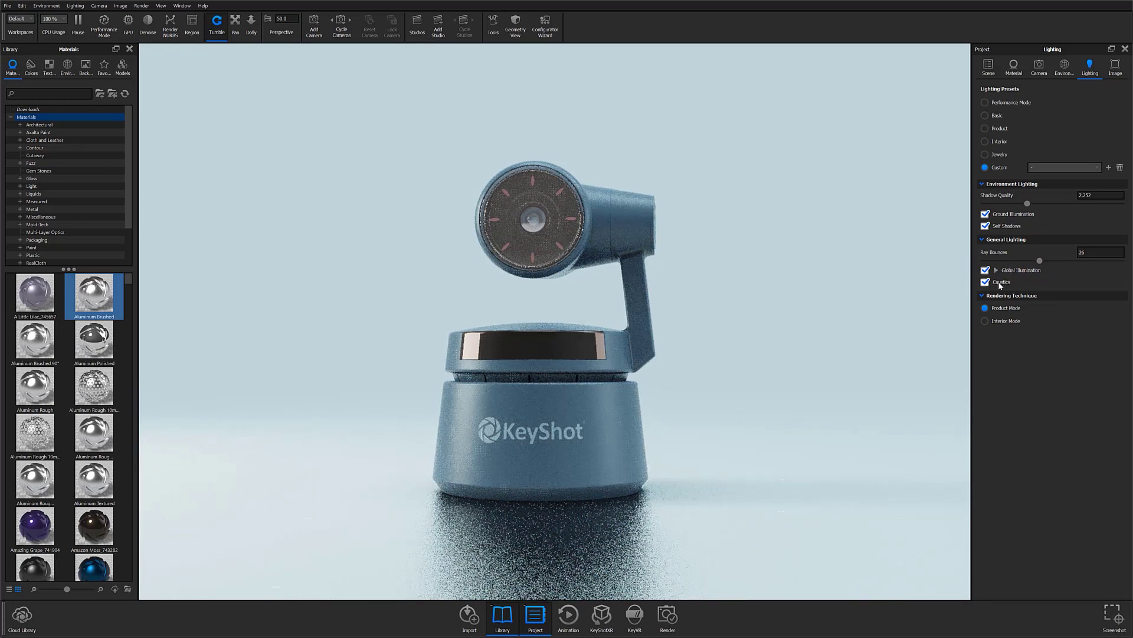
left_click(986, 270)
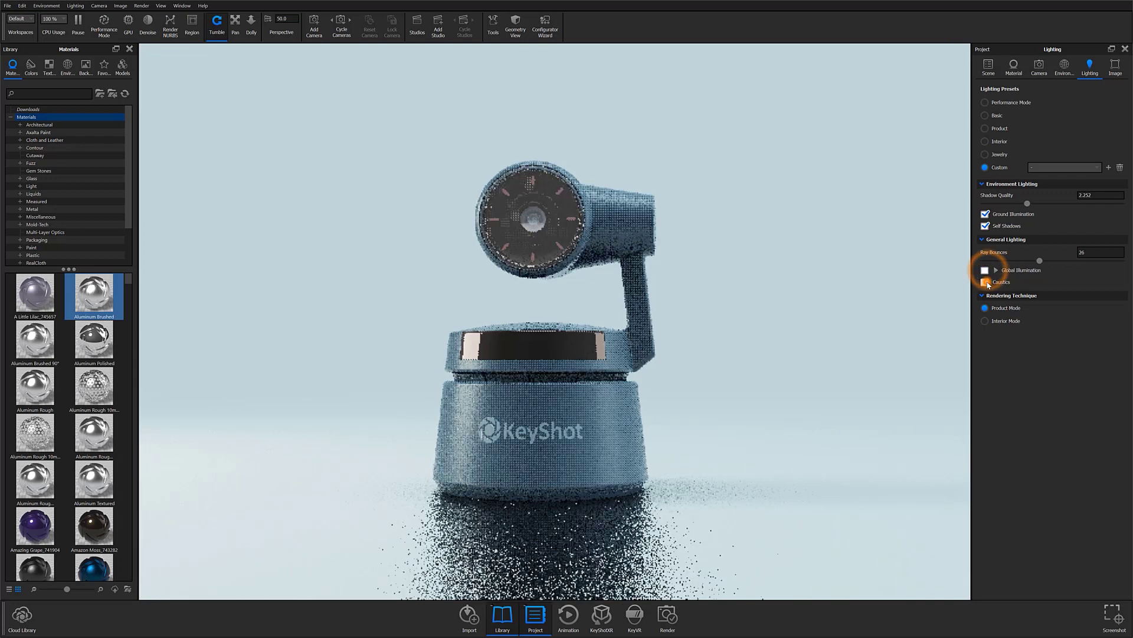
left_click(985, 281)
left_click(985, 270)
left_click(985, 282)
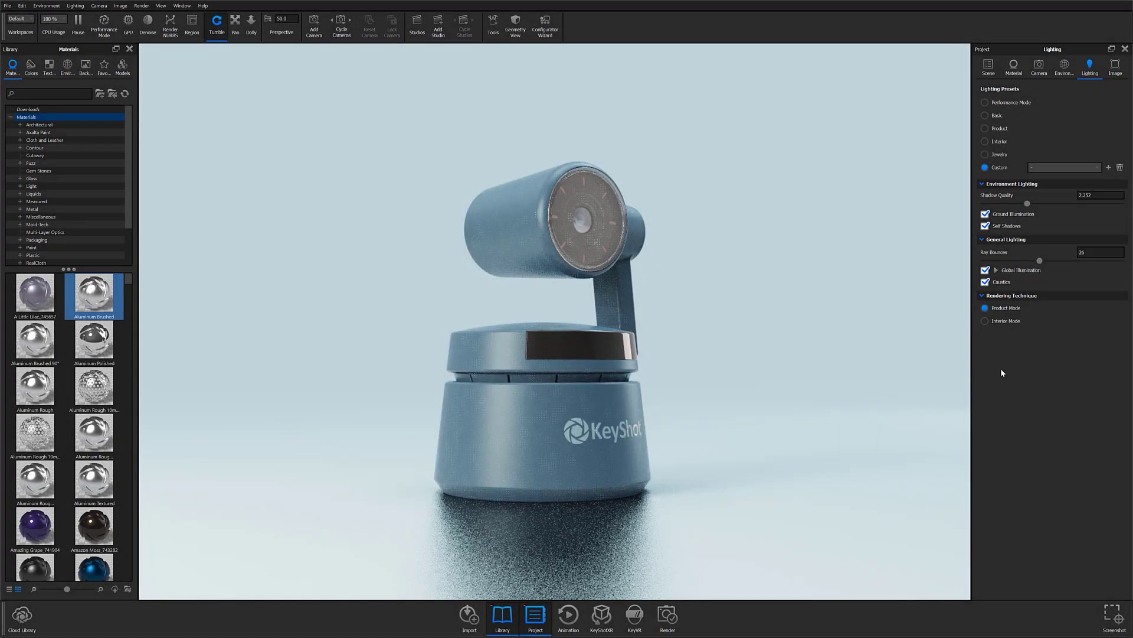
- Try Interior Mode as the rendering technique in the Lighting settings
left_click(992, 299)
left_click(984, 320)
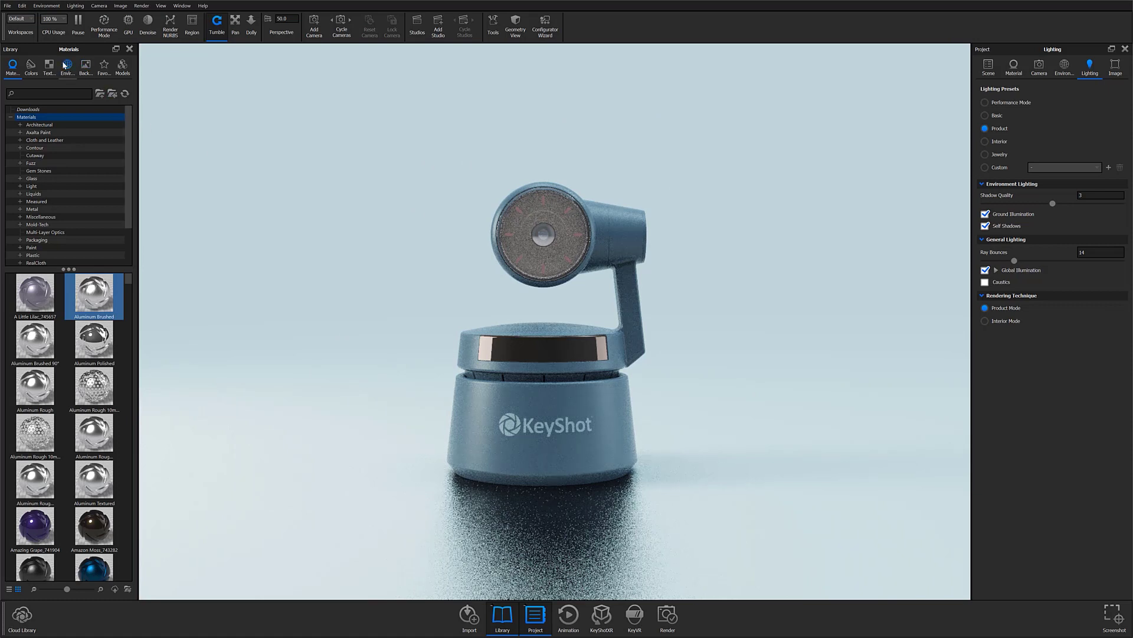
- Drop Basic 4K and Black Ceiling Gradient_TRiwa onto the scene, ending with Dosch-Apartment_2k
left_click(68, 70)
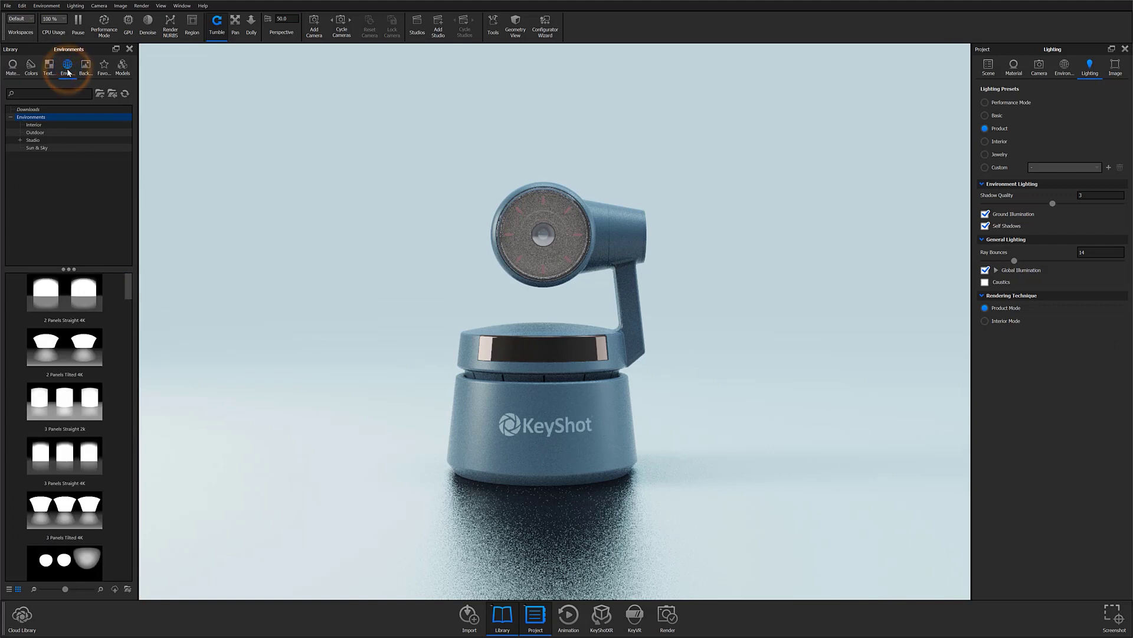
left_click_drag(129, 281, 125, 334)
scroll(58, 366, "down", 10)
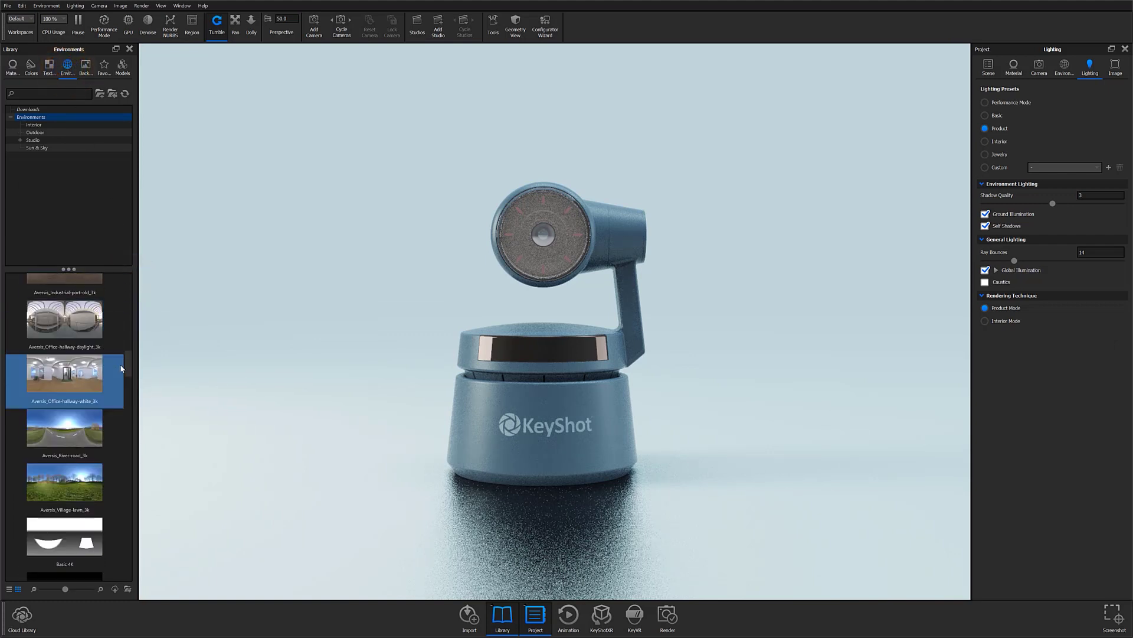
left_click_drag(47, 341, 239, 342)
left_click_drag(56, 421, 307, 415)
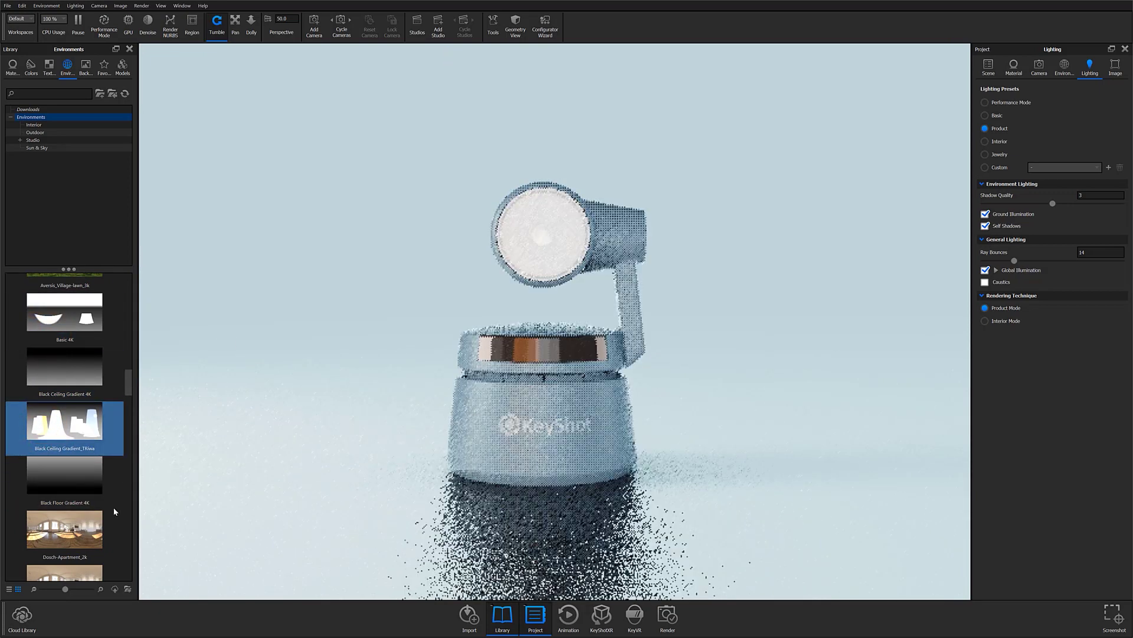
left_click_drag(88, 515, 297, 479)
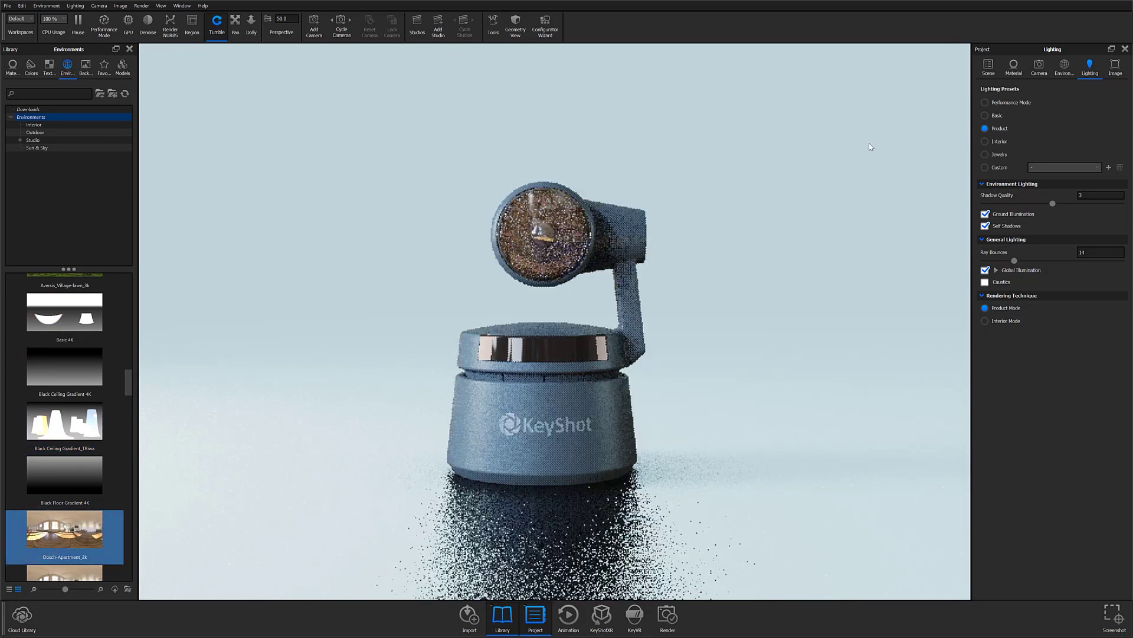
- Check the environment's Settings and HDRI Editor tabs, then orbit slightly around the robot
left_click(1064, 64)
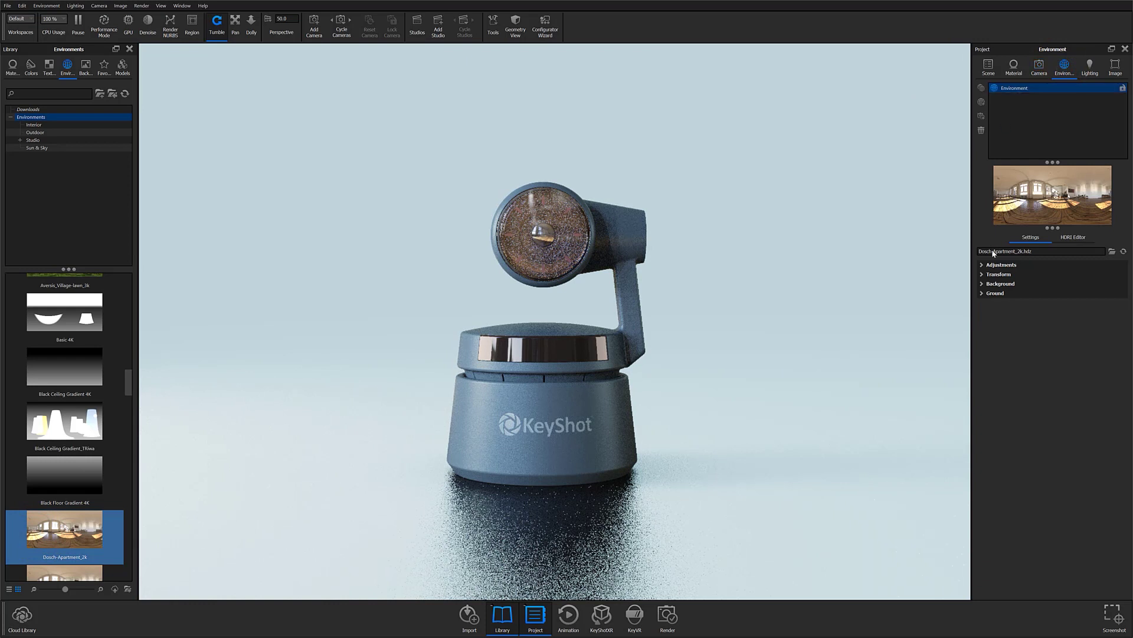
left_click(1066, 237)
left_click(1030, 237)
left_click(1072, 237)
left_click(1030, 237)
mouse_move(395, 366)
left_mouse_down()
mouse_move(377, 366)
mouse_move(396, 366)
left_mouse_up()
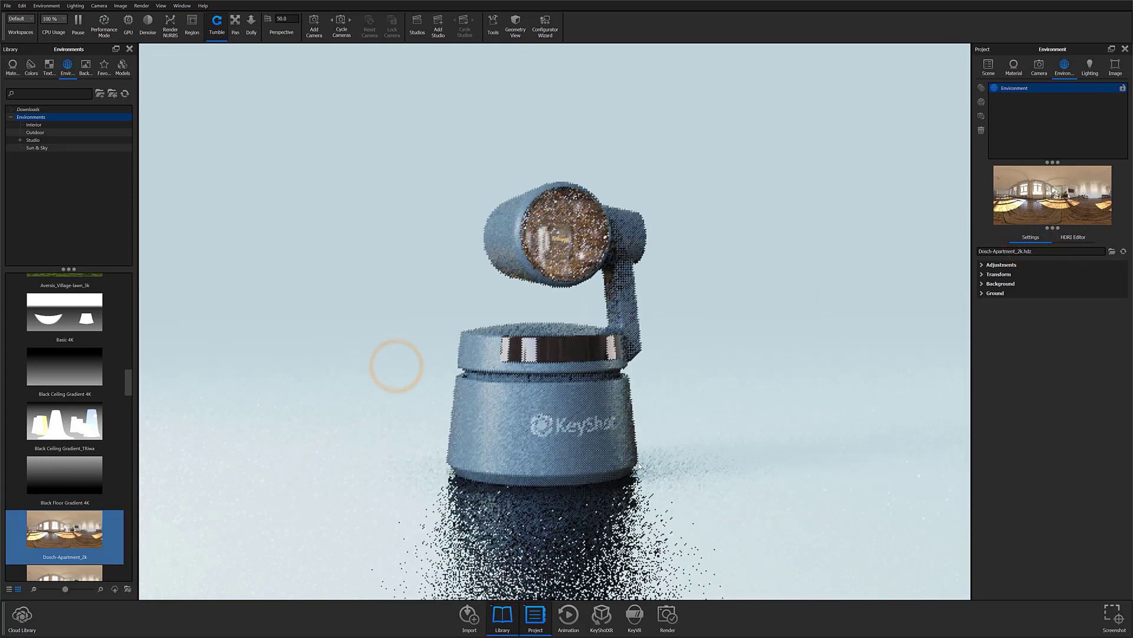
left_click_drag(638, 466, 642, 471)
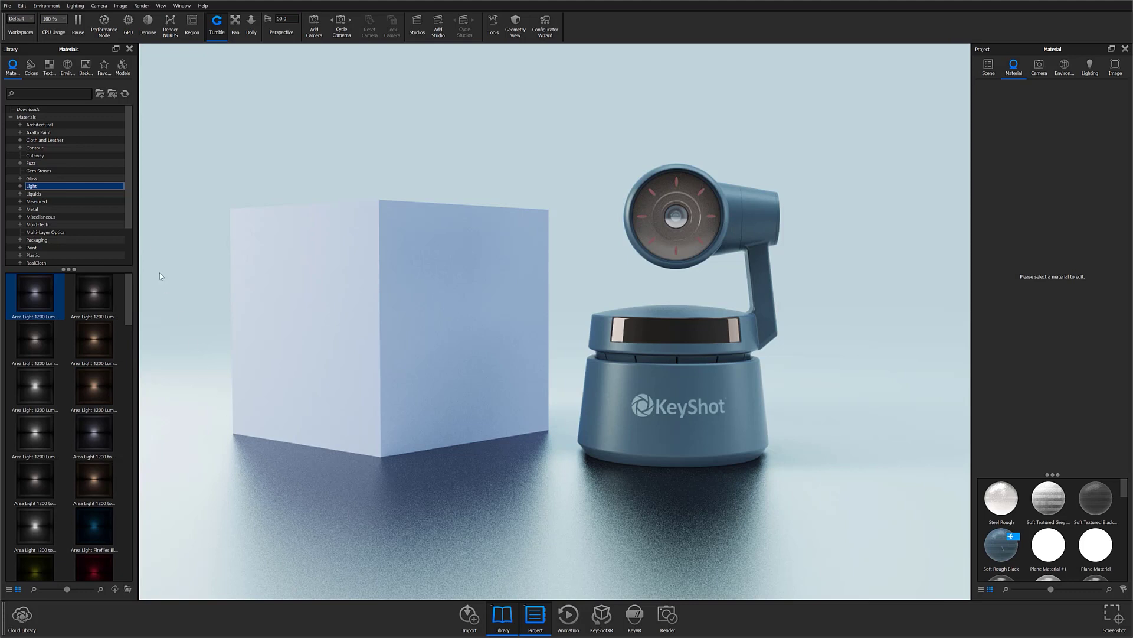
- Drag the Emissive Neutral material from Light > Emissive onto the camera lens
left_click(10, 68)
left_click(20, 186)
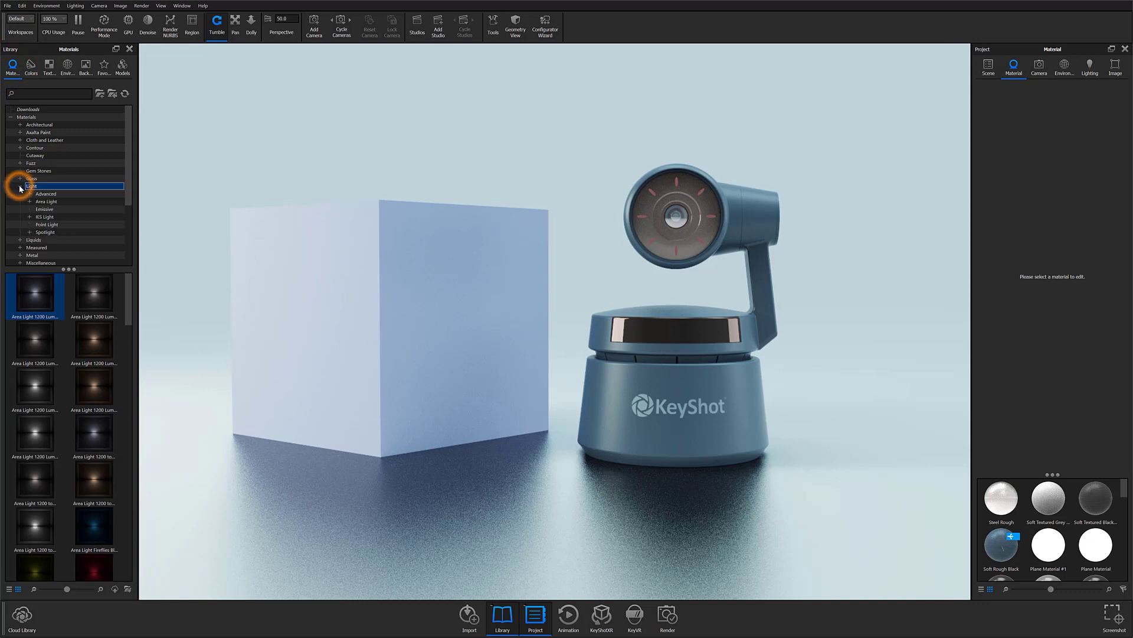
left_click(44, 209)
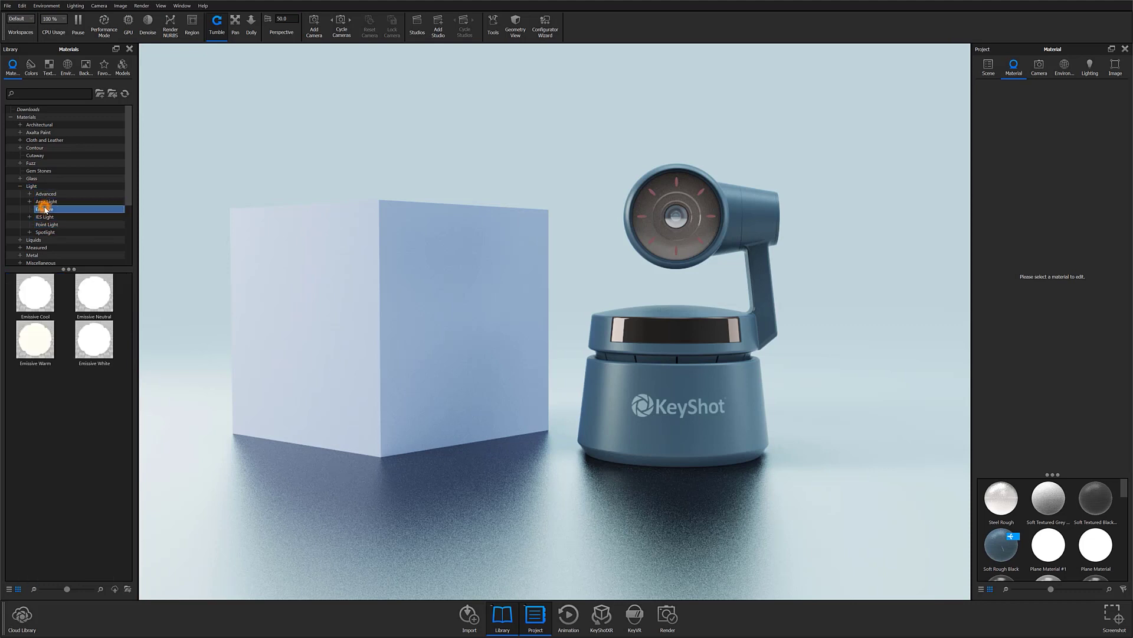
left_click(75, 297)
mouse_move(75, 297)
left_mouse_down()
mouse_move(353, 282)
mouse_move(649, 177)
mouse_move(649, 197)
mouse_move(692, 227)
mouse_move(192, 273)
mouse_move(78, 304)
left_mouse_up()
- Load the lens material and sweep its Intensity between 0 and 6, settling at 2.952
double_click(644, 220)
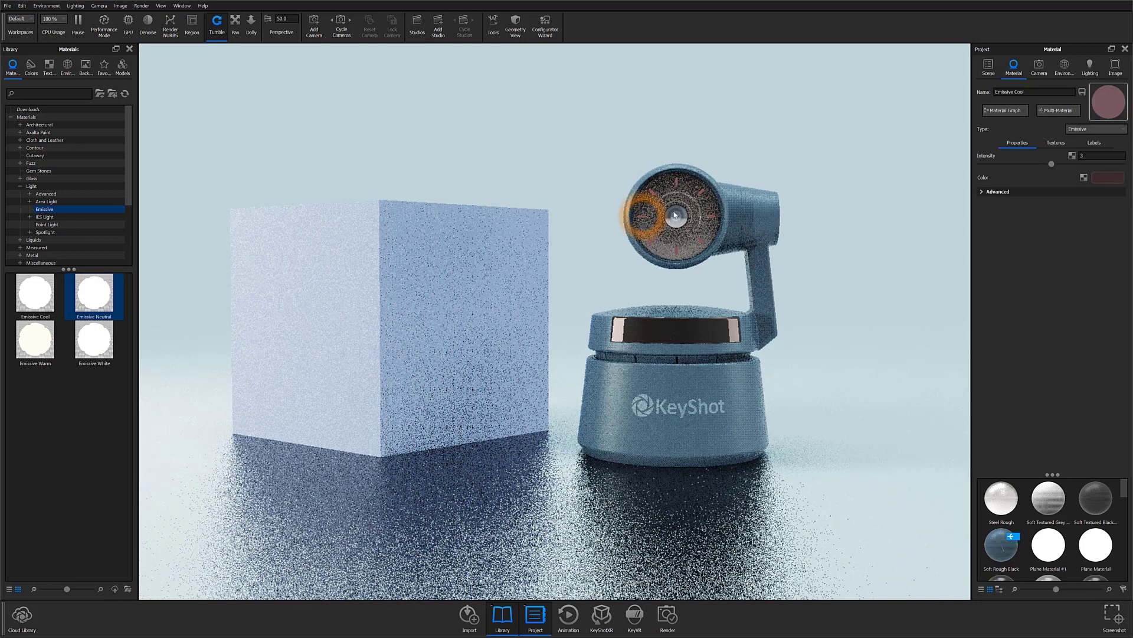
left_click_drag(1054, 167, 1013, 165)
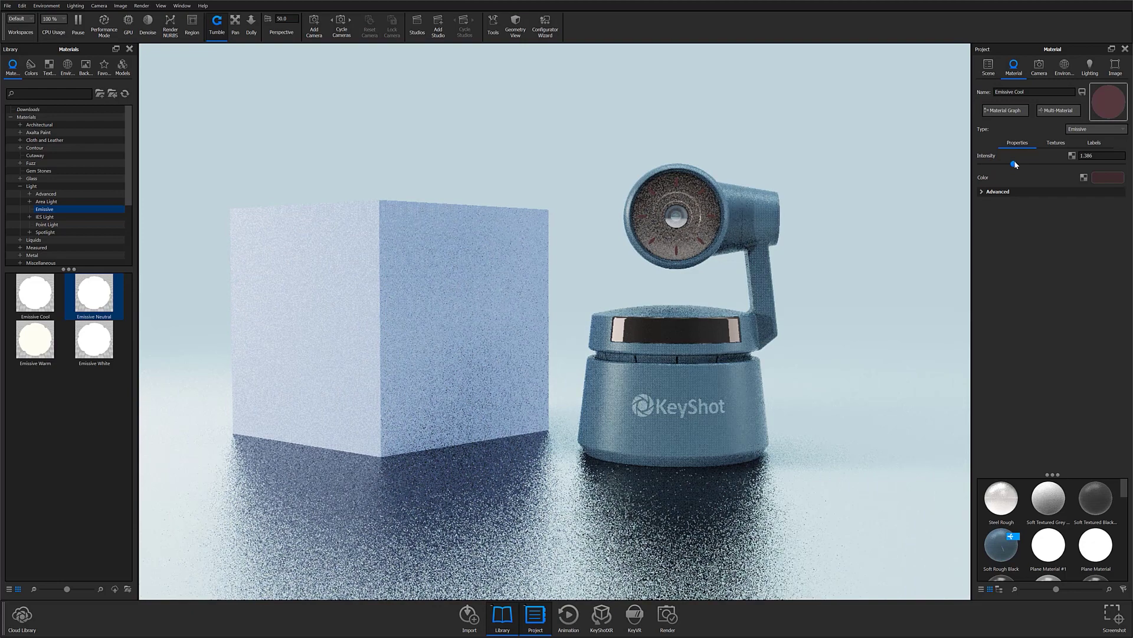
left_click_drag(1014, 165, 1129, 173)
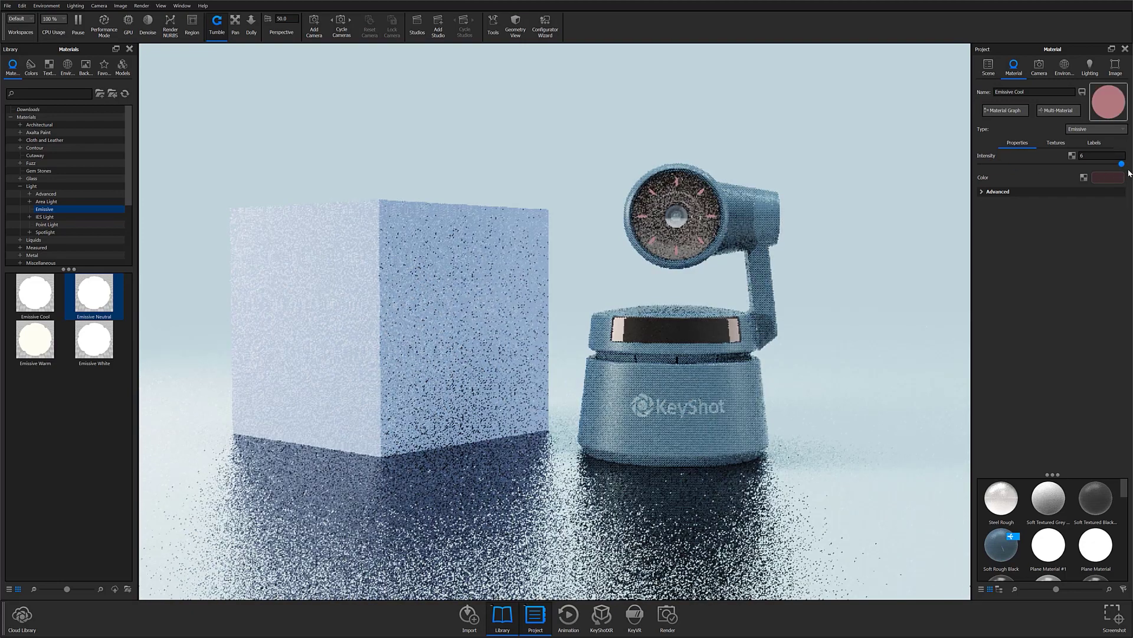
left_click_drag(1059, 172, 968, 176)
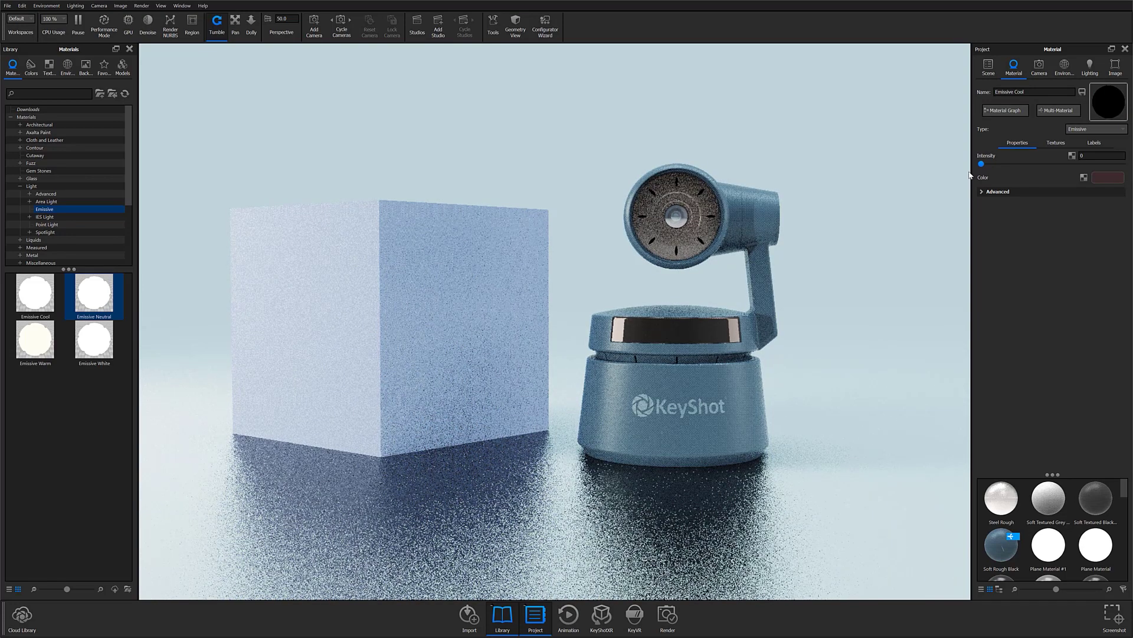
left_click_drag(1056, 171, 1131, 176)
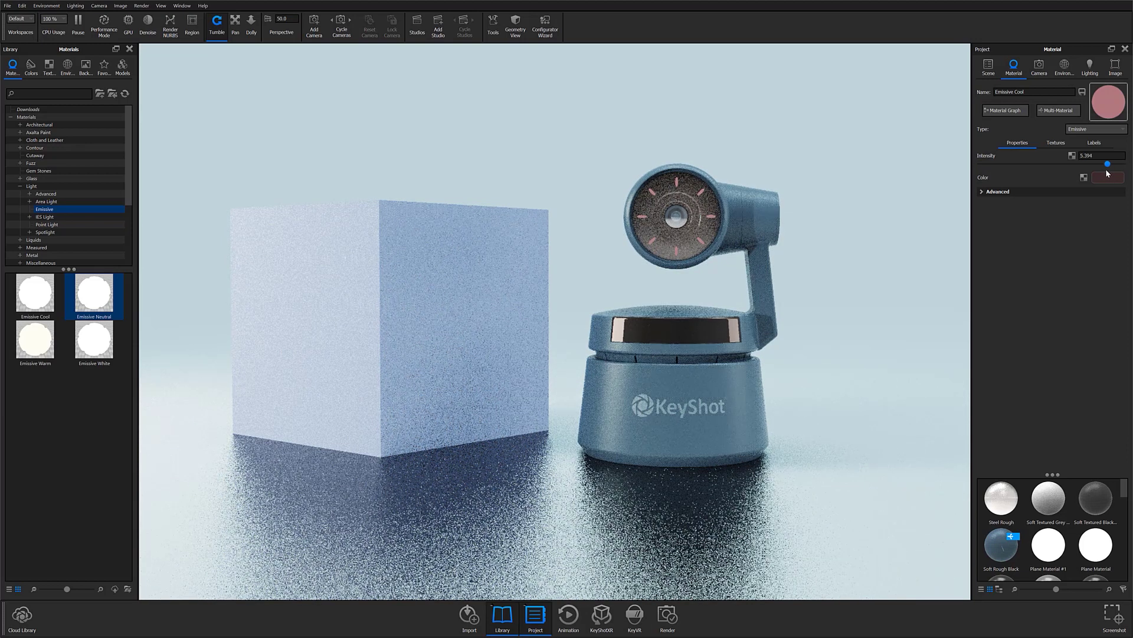
left_click_drag(1121, 173, 1053, 173)
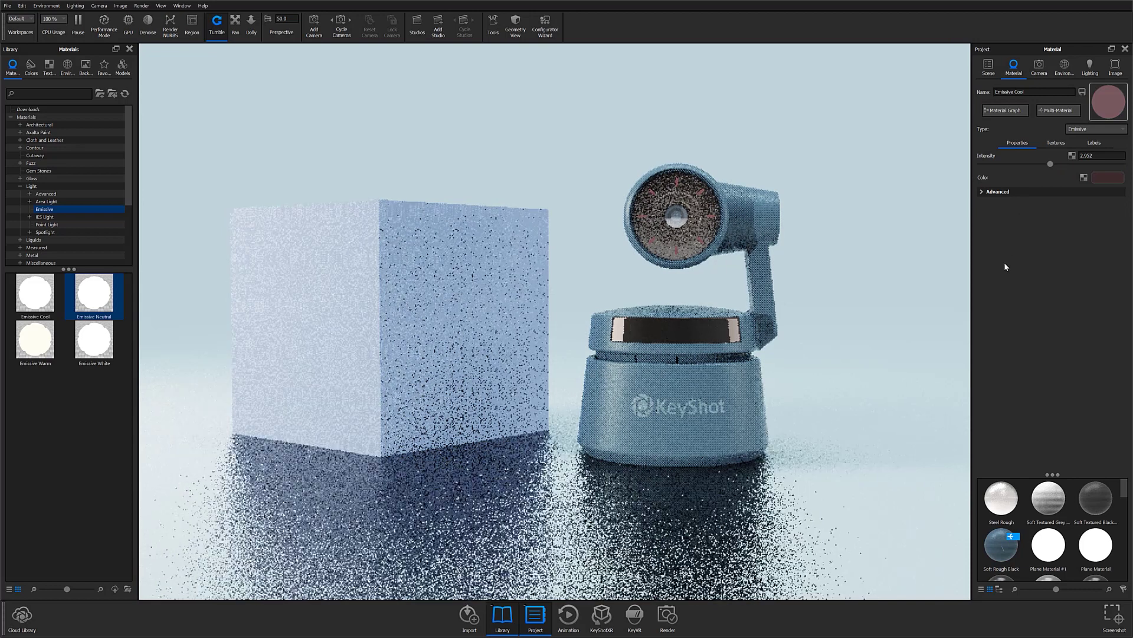
- Browse the light presets and apply the Area Light 1200 Lumen Cool preset to the cube
left_click(40, 224)
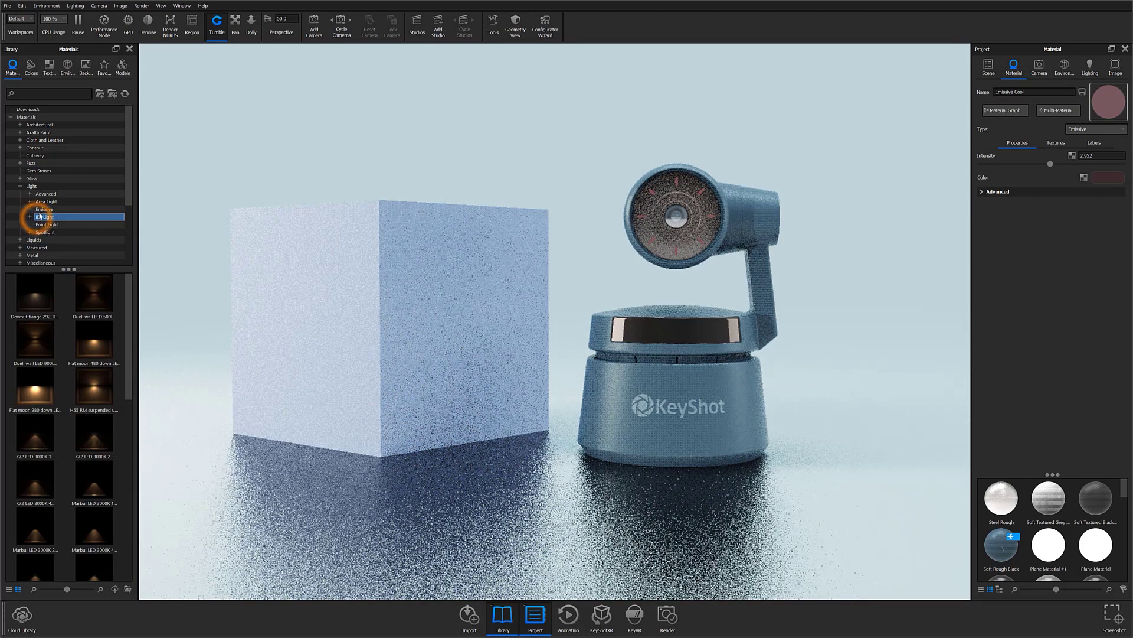
left_click(41, 202)
left_click(42, 232)
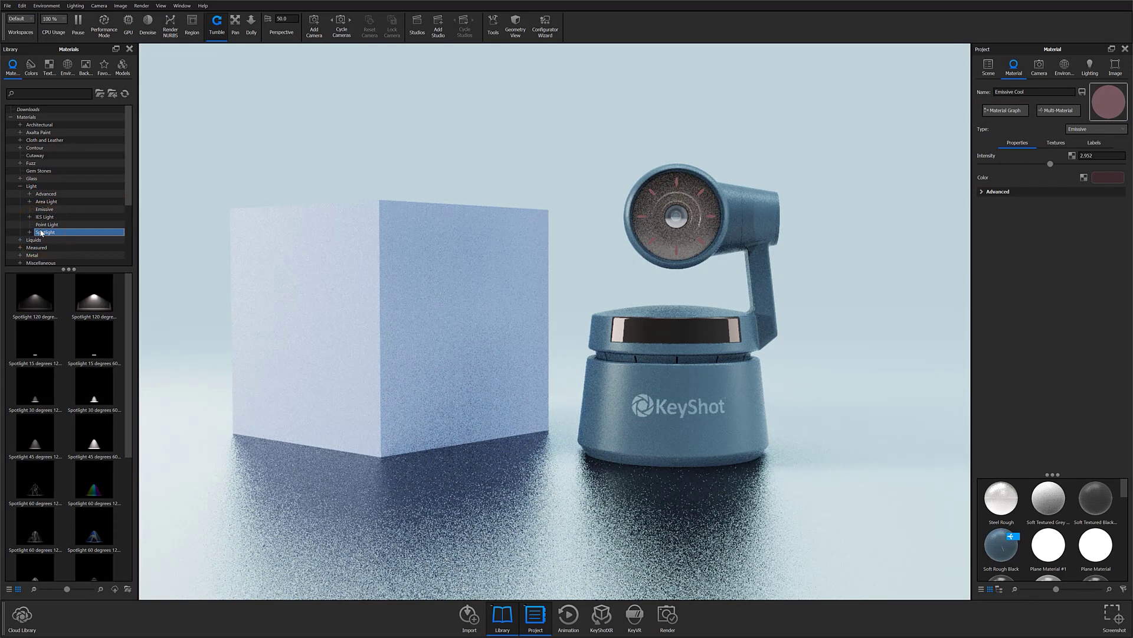
left_click(46, 201)
left_click_drag(33, 293, 405, 331)
- Try Watt and Lux units, then set the cube light to 327 lumen with 19 samples
left_click(402, 331)
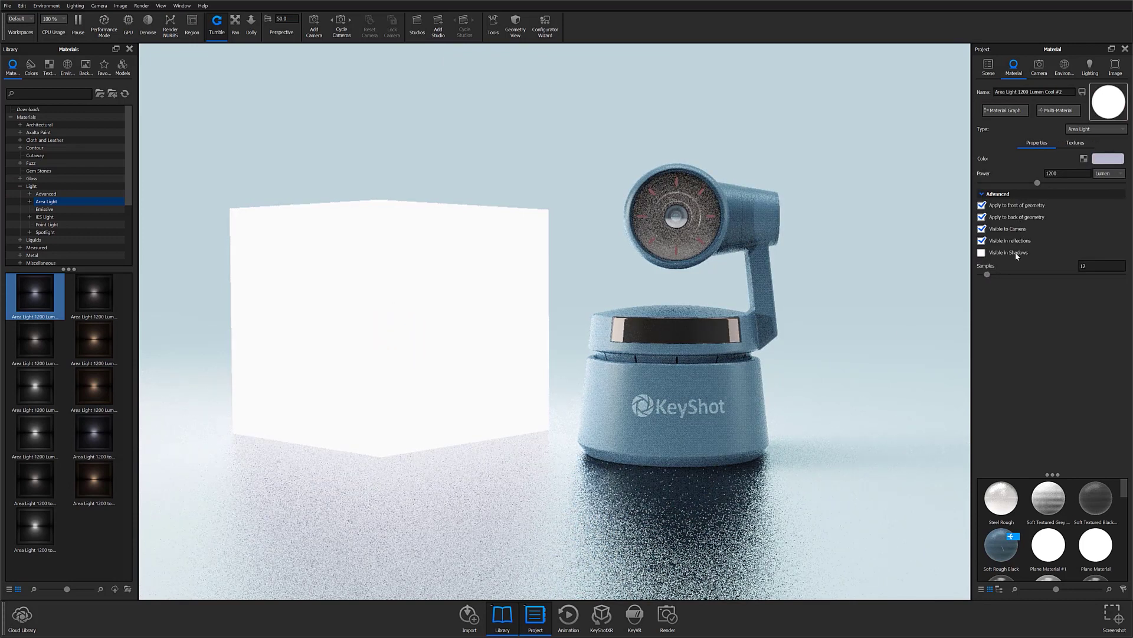
left_click(1098, 175)
left_click(1106, 177)
left_click(1108, 174)
left_click(1106, 185)
left_click(1108, 174)
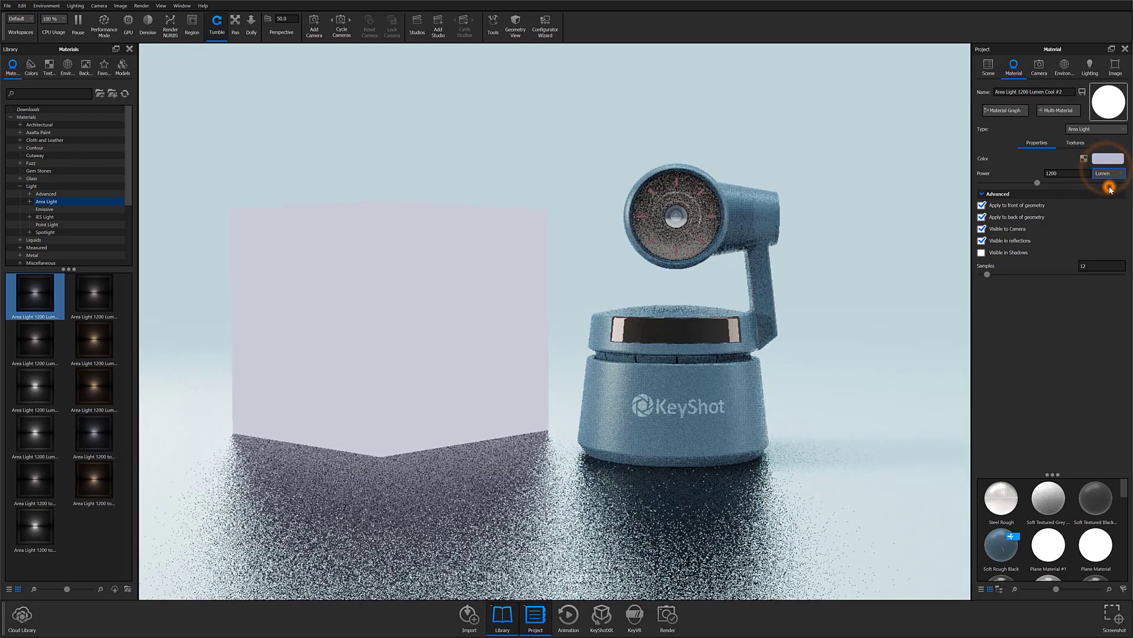
left_click(1108, 186)
left_click_drag(1037, 183, 997, 183)
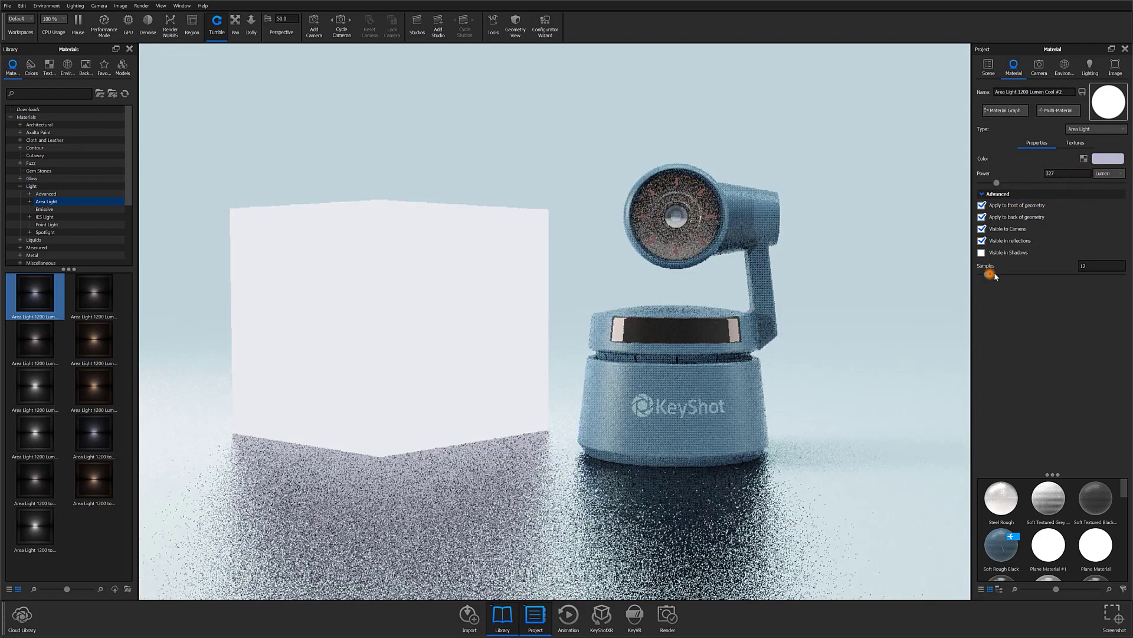
mouse_move(987, 274)
left_mouse_down()
mouse_move(1045, 275)
mouse_move(992, 275)
left_mouse_up()
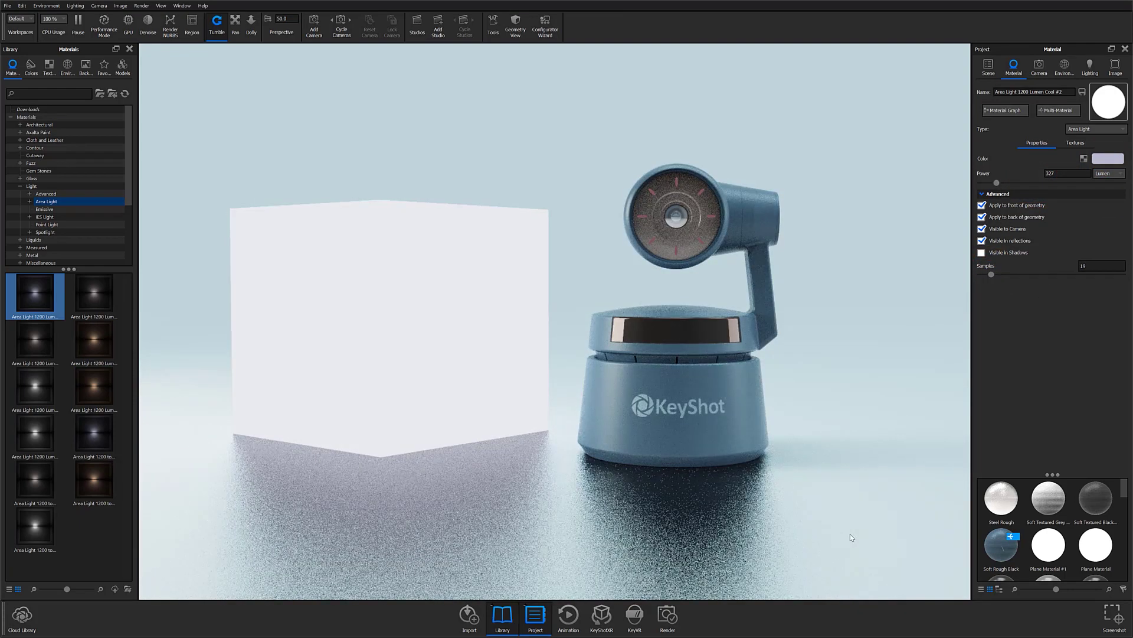